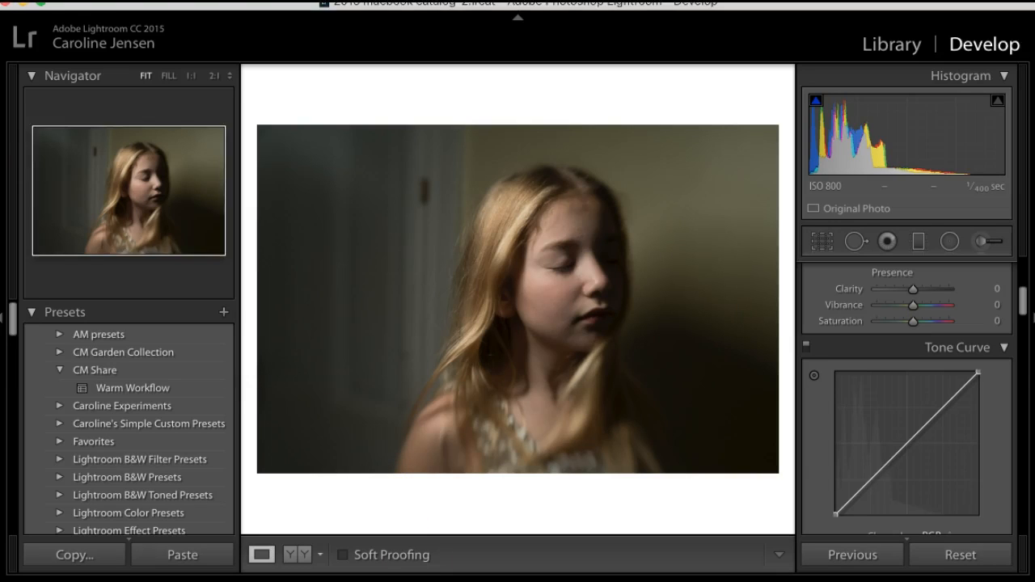
Crop and straighten the portrait, rotating it about 2.35 degrees within the original aspect ratio
key(Right)
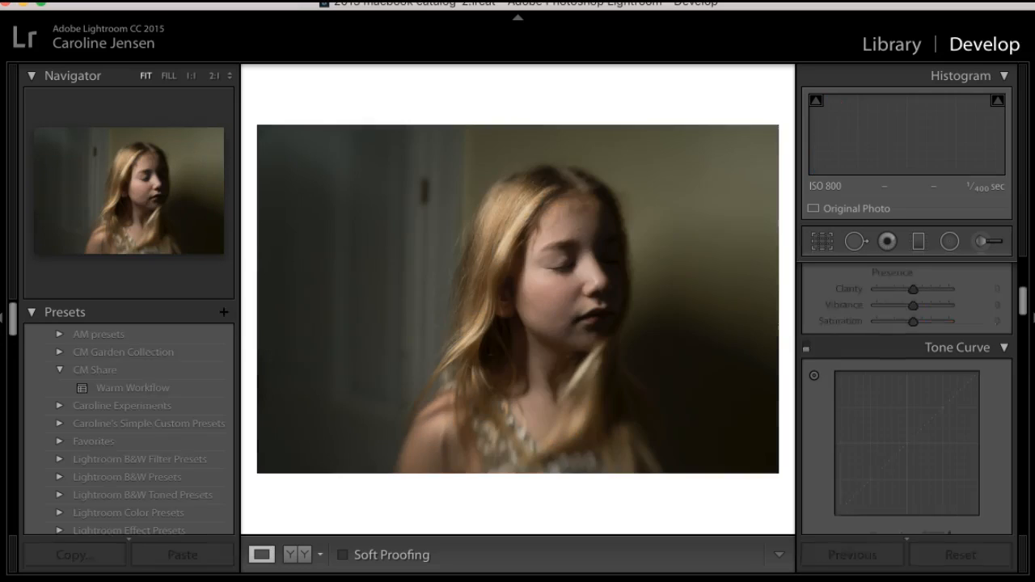
click(821, 241)
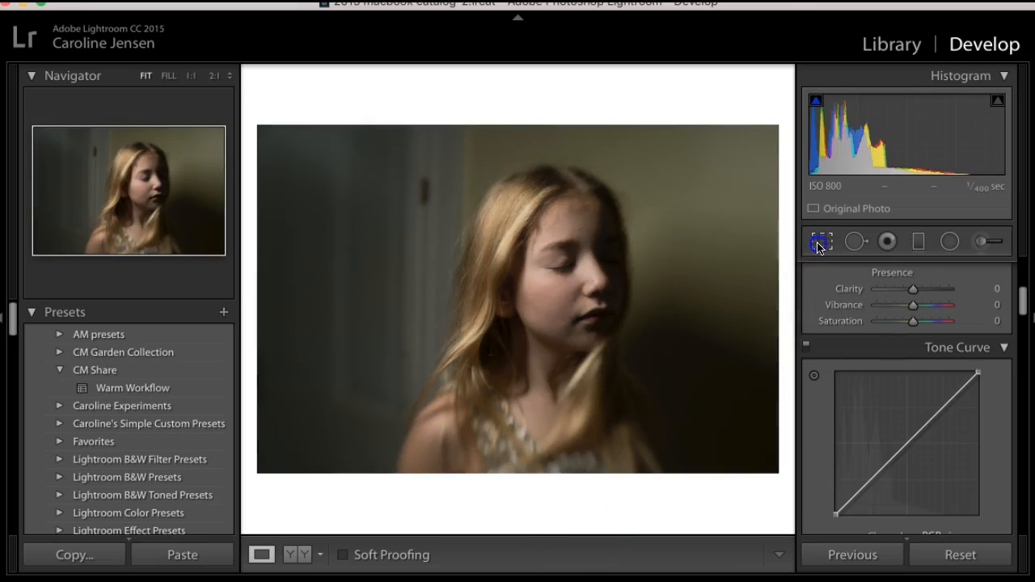
drag(787, 481, 779, 492)
double_click(730, 433)
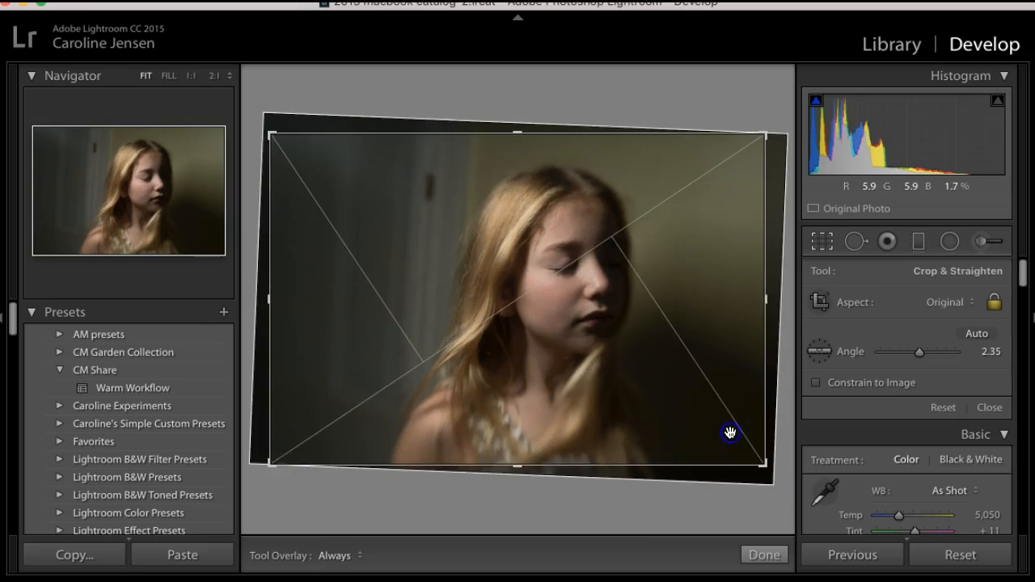
click(672, 348)
drag(672, 348, 589, 304)
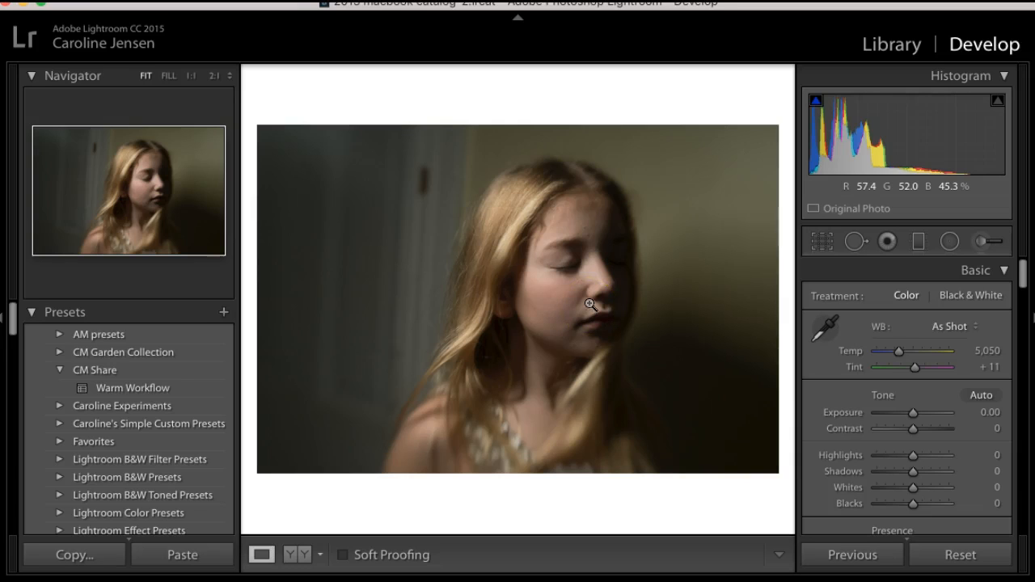
Apply the Warm Workflow preset from CM Share, compare the result with the finished edit, and review the preset's tone curve
click(154, 389)
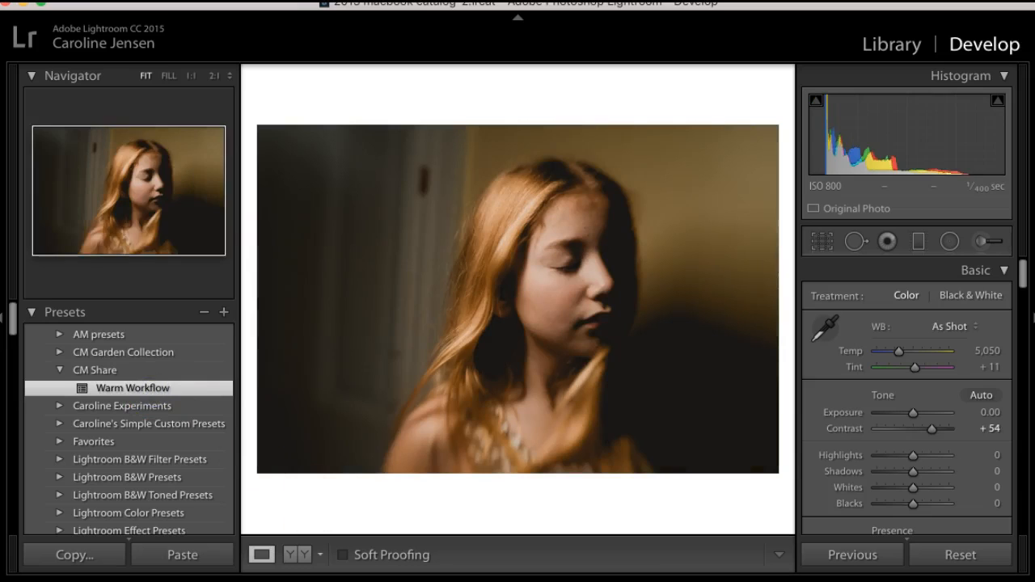
click(413, 579)
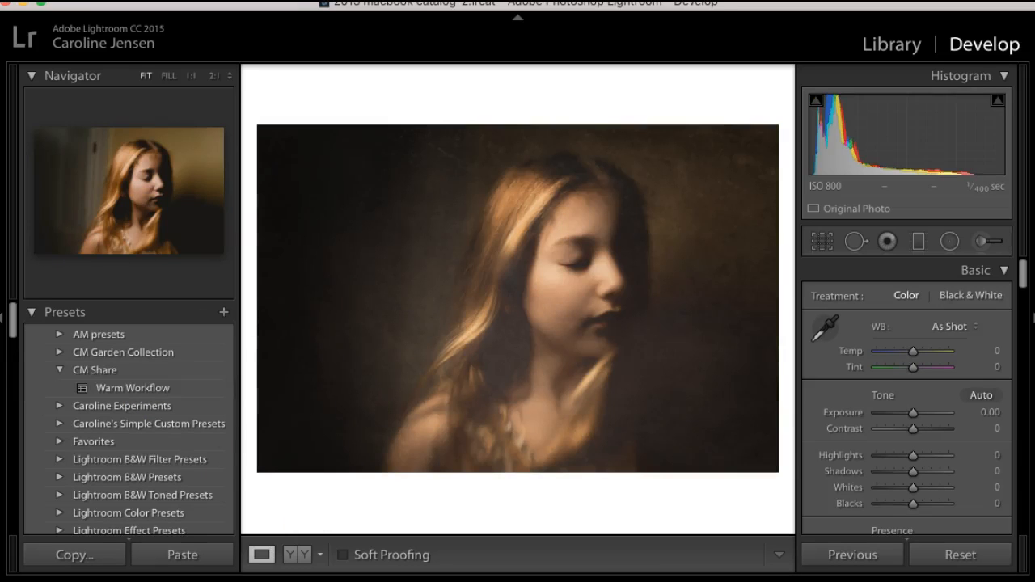
click(364, 579)
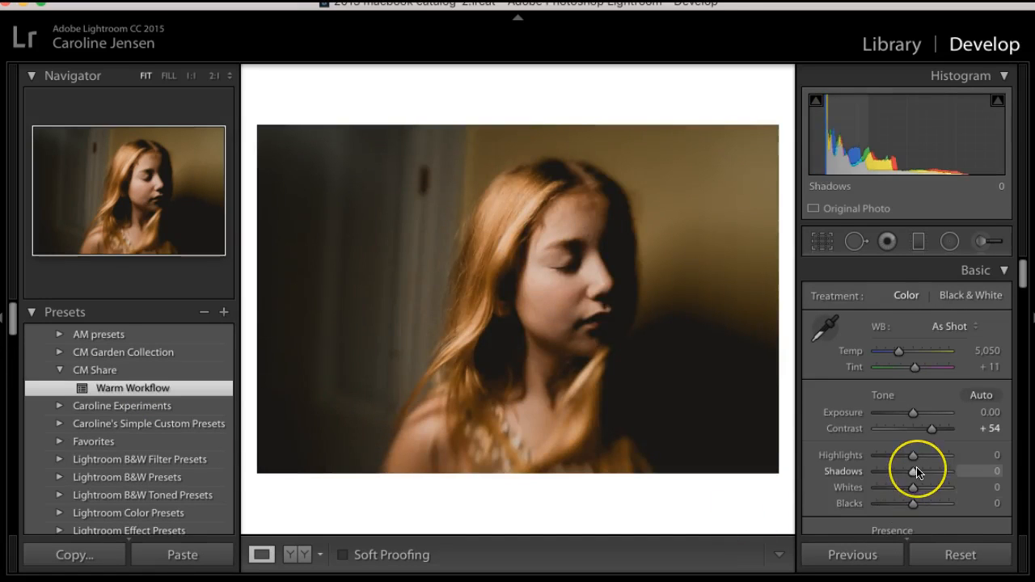
scroll(913, 485, down, 5)
scroll(917, 474, down, 2)
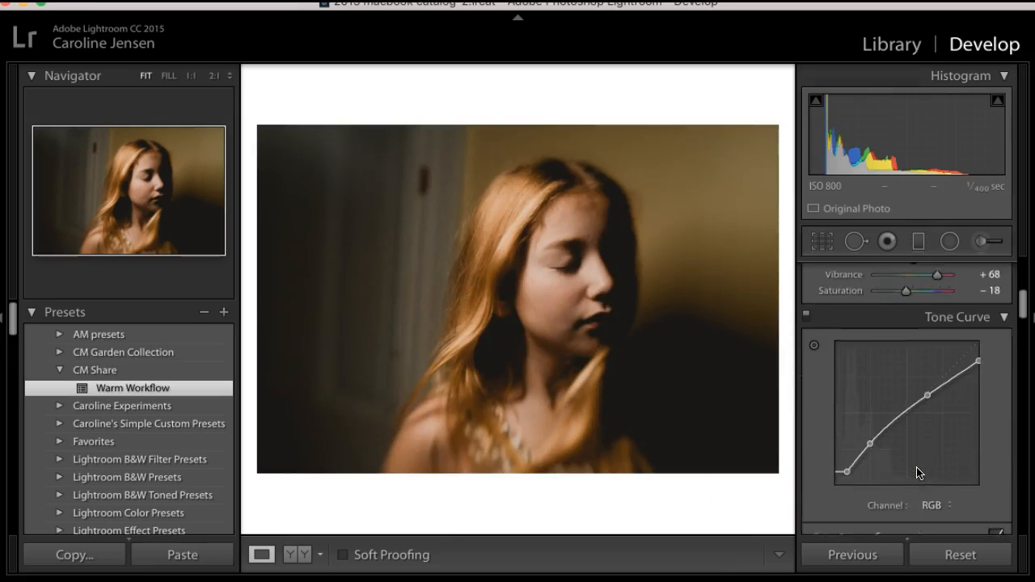
scroll(917, 473, up, 1)
scroll(917, 473, down, 2)
scroll(917, 473, up, 2)
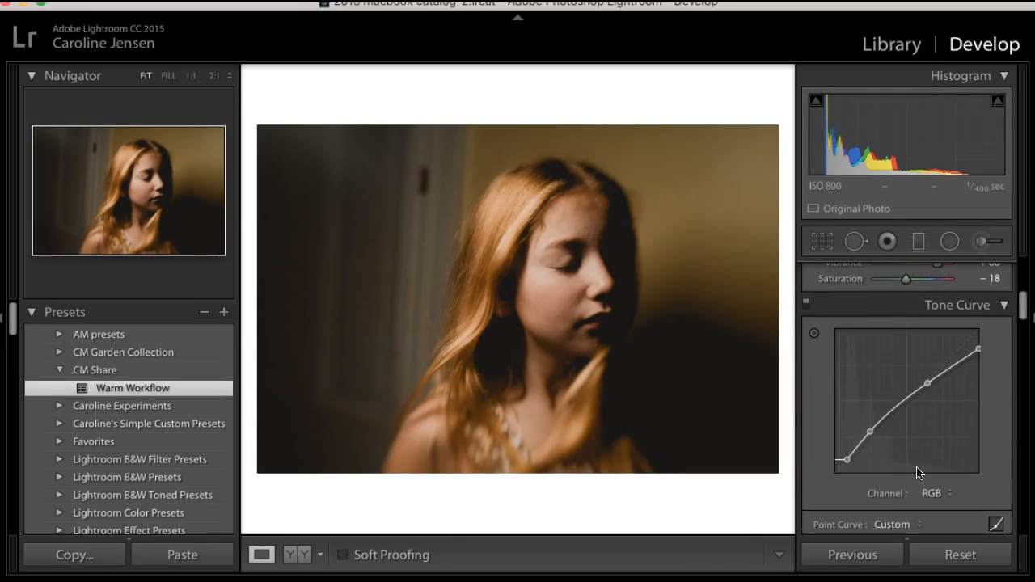
scroll(878, 439, up, 1)
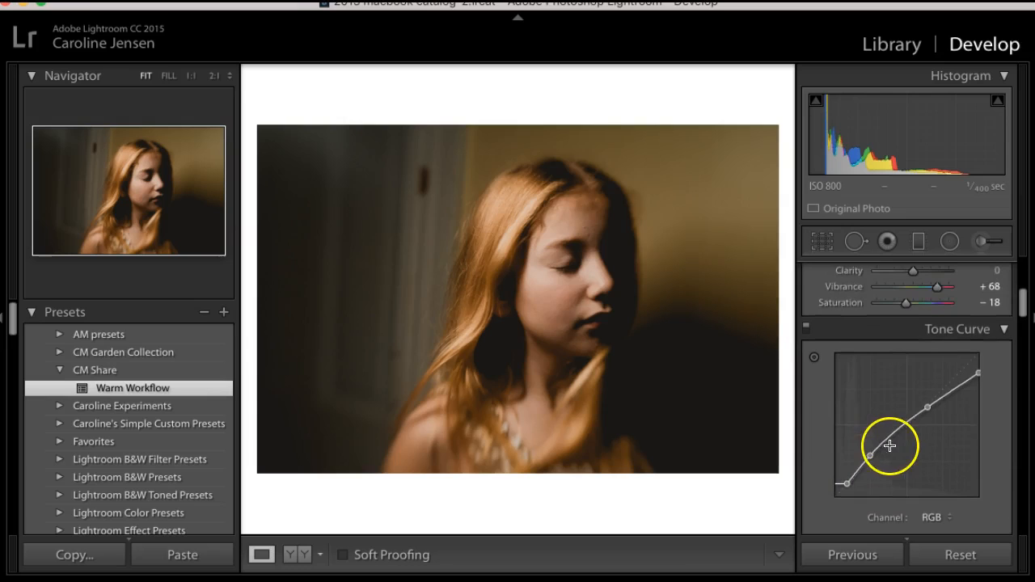
Darken the photo with Exposure at -1.25 and brighten its Highlights to +64
scroll(885, 437, up, 8)
drag(913, 406, 903, 410)
drag(913, 449, 941, 450)
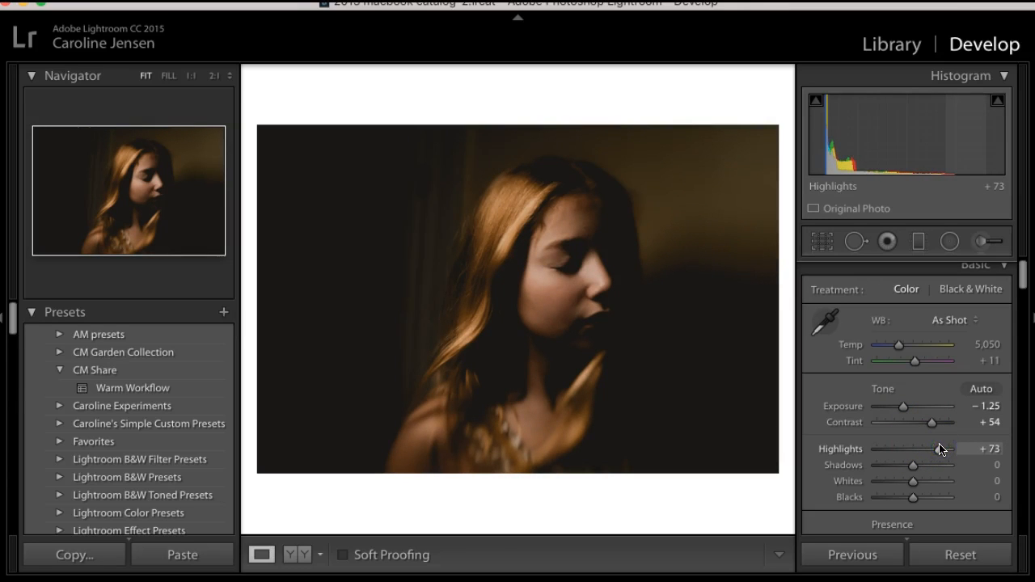
drag(940, 450, 938, 455)
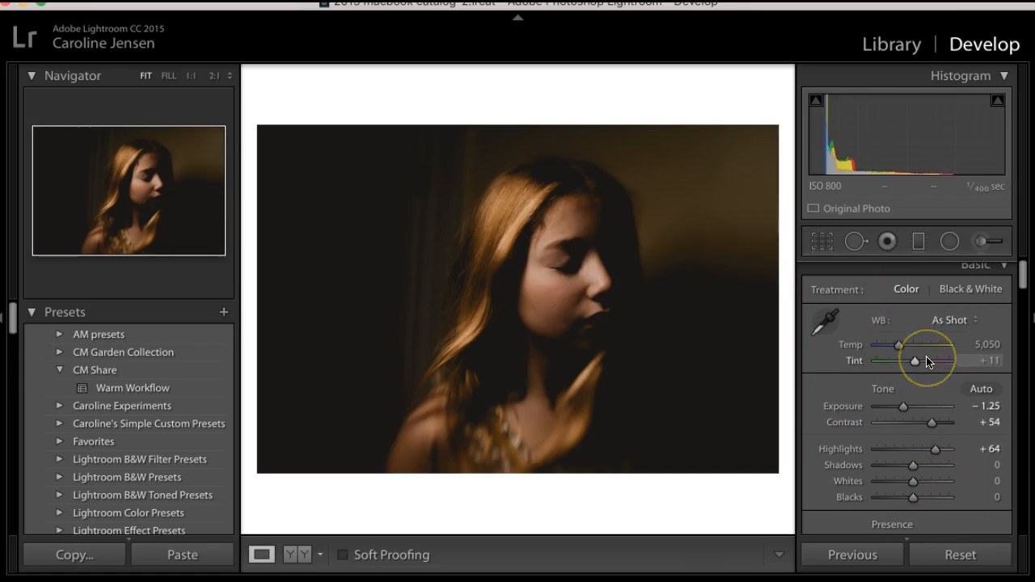
Move the black point of the RGB tone curve to the graph's lower-left corner to remove the clipped matte shadows
scroll(927, 361, down, 10)
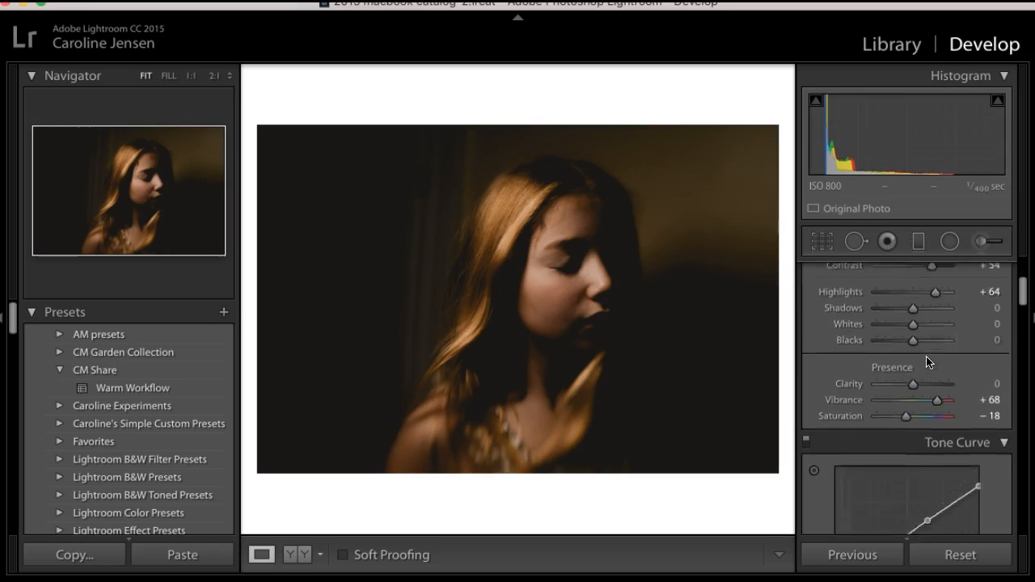
click(857, 448)
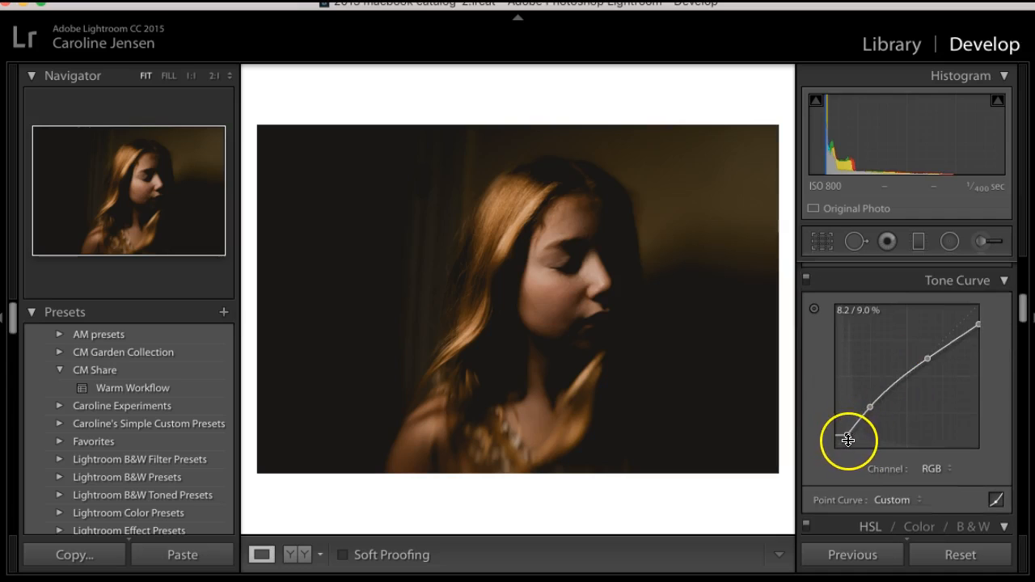
drag(847, 438, 823, 443)
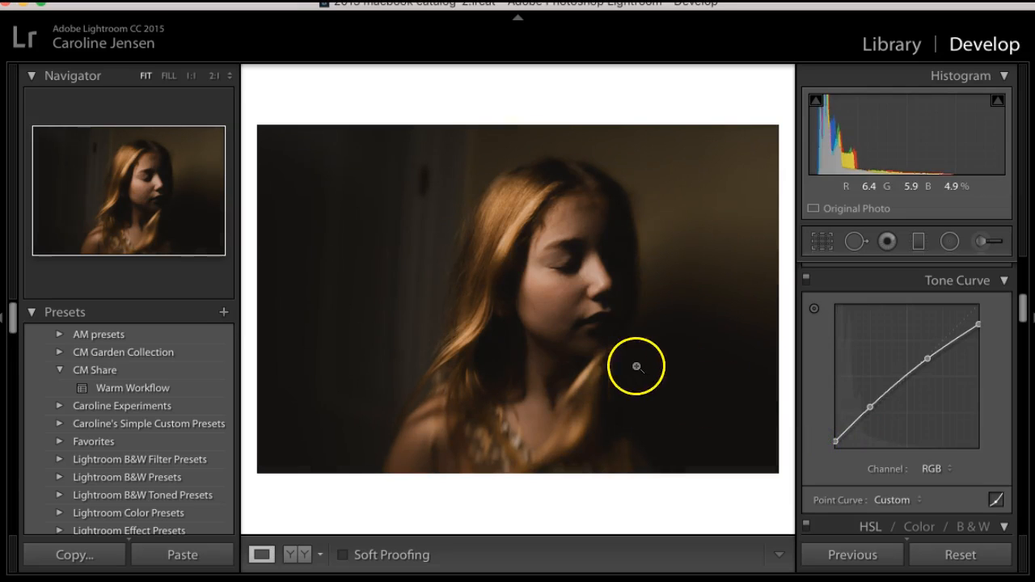
mouse_move(831, 443)
mouse_down()
mouse_move(847, 440)
mouse_move(829, 443)
mouse_up()
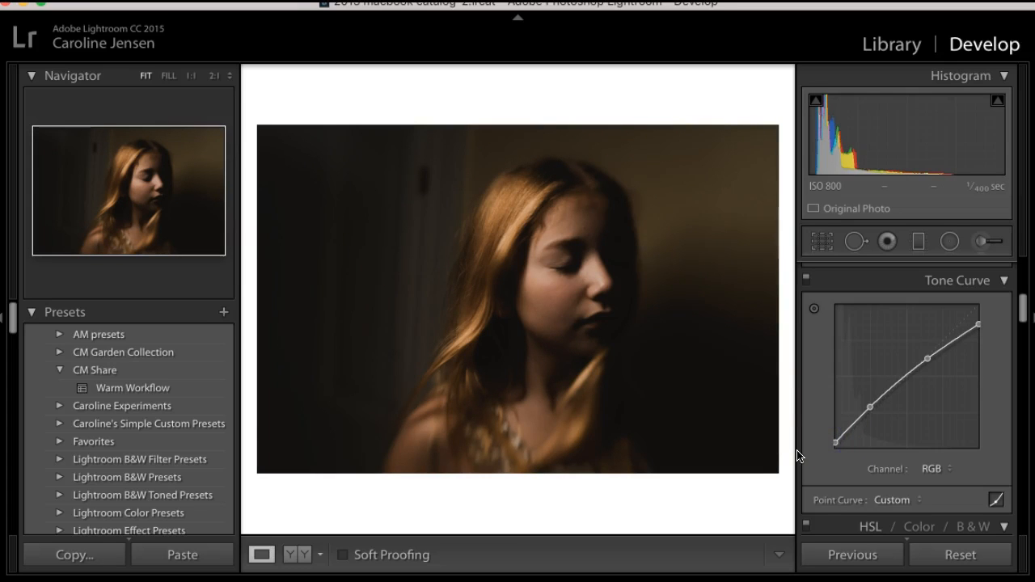
Compare the photo with the finished edit and cool the white balance temperature to 4,835
click(529, 581)
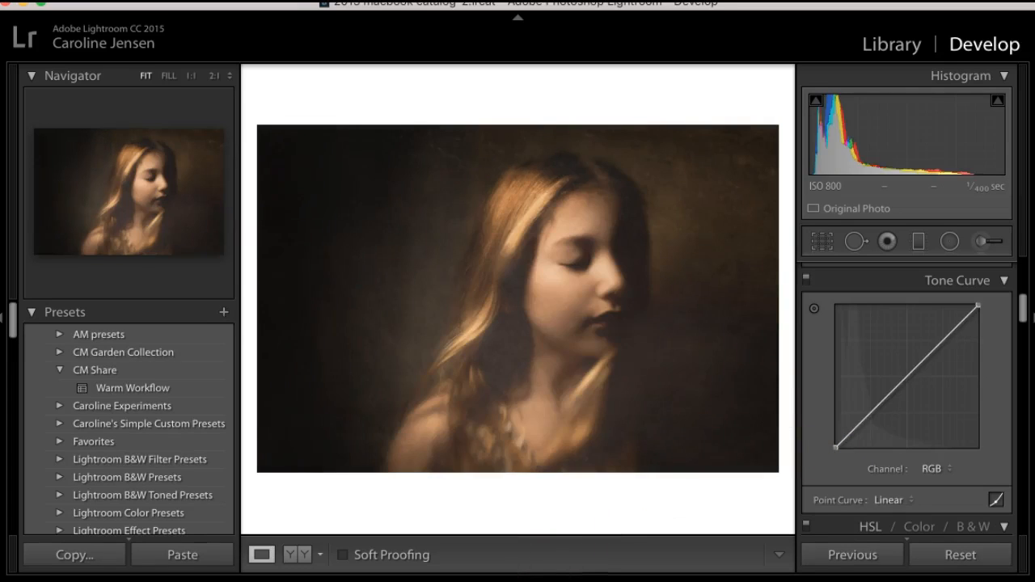
click(586, 581)
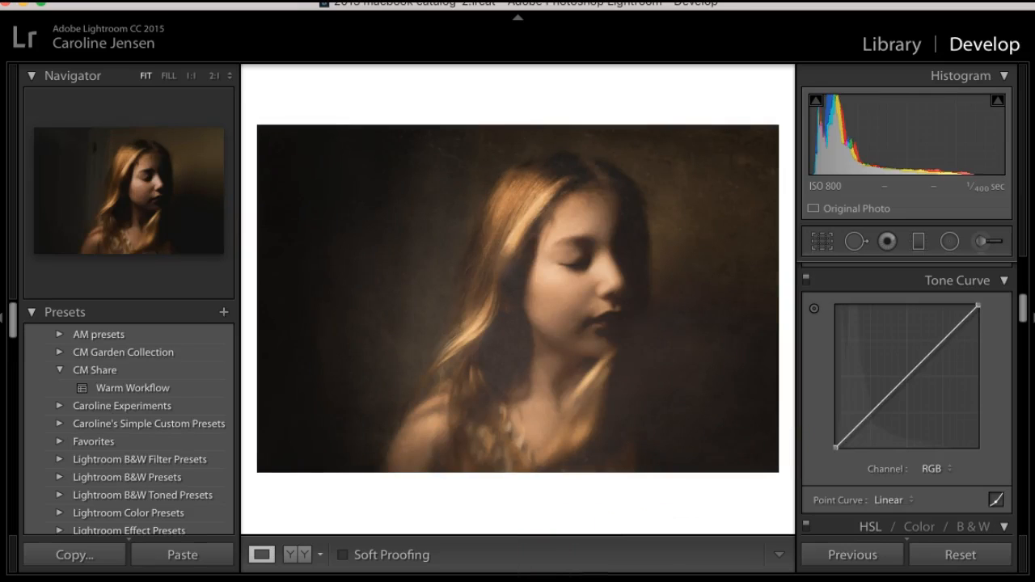
click(559, 579)
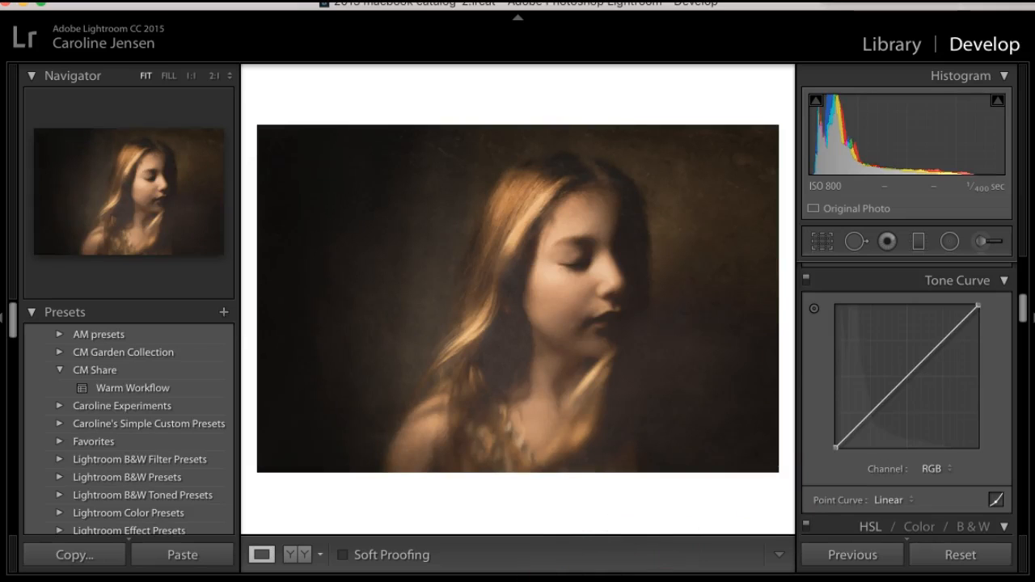
click(566, 579)
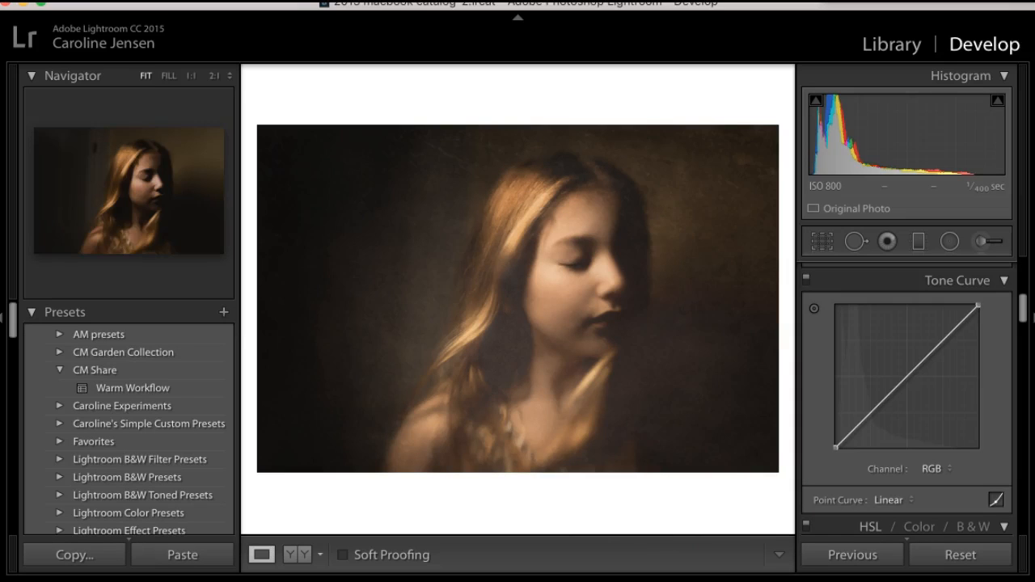
scroll(956, 407, up, 10)
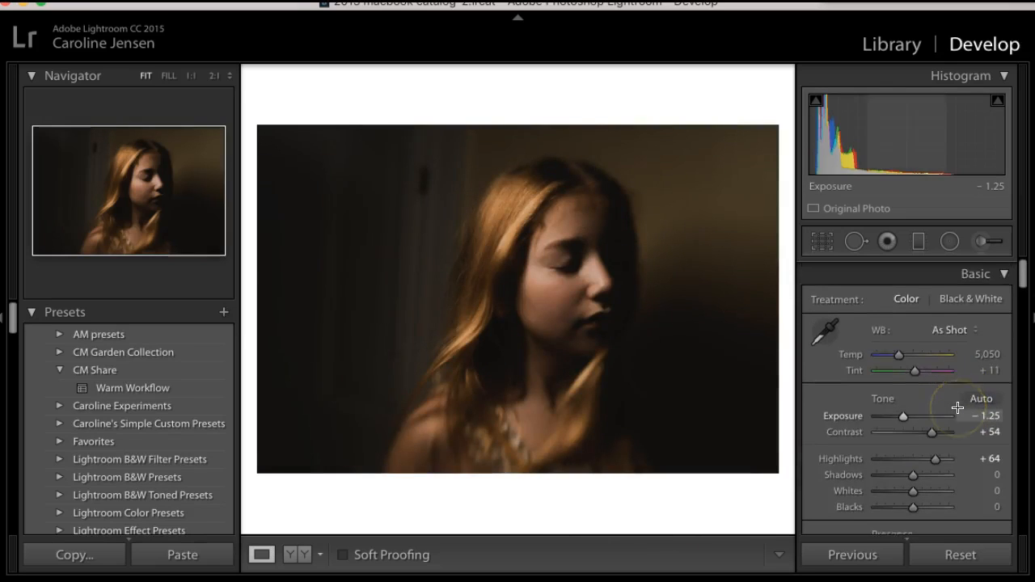
drag(900, 350, 896, 356)
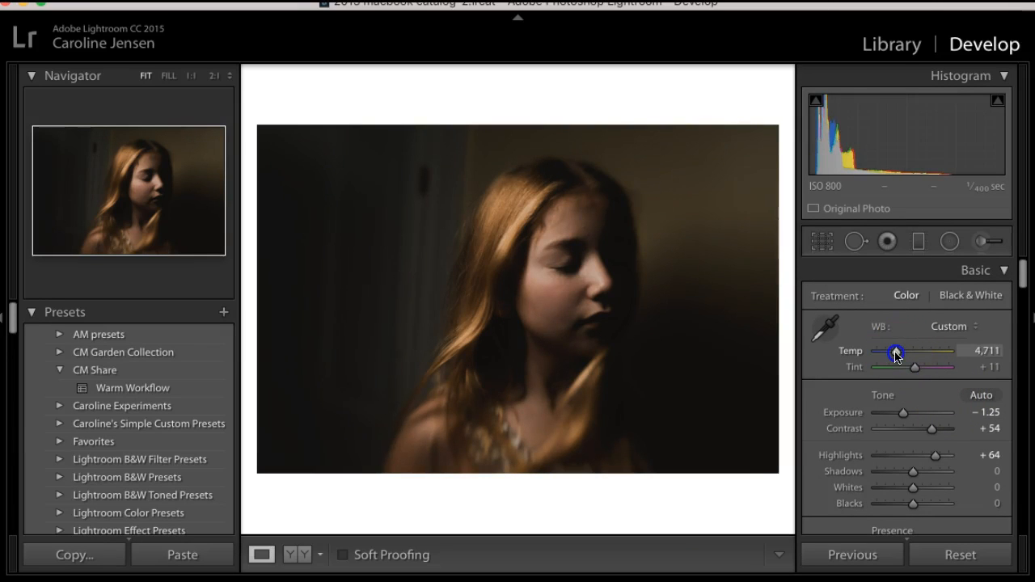
drag(896, 356, 897, 356)
Raise the RGB tone curve's lower and upper middle points slightly, placing the upper one at about 63.5 / 63.5 %
scroll(918, 478, down, 20)
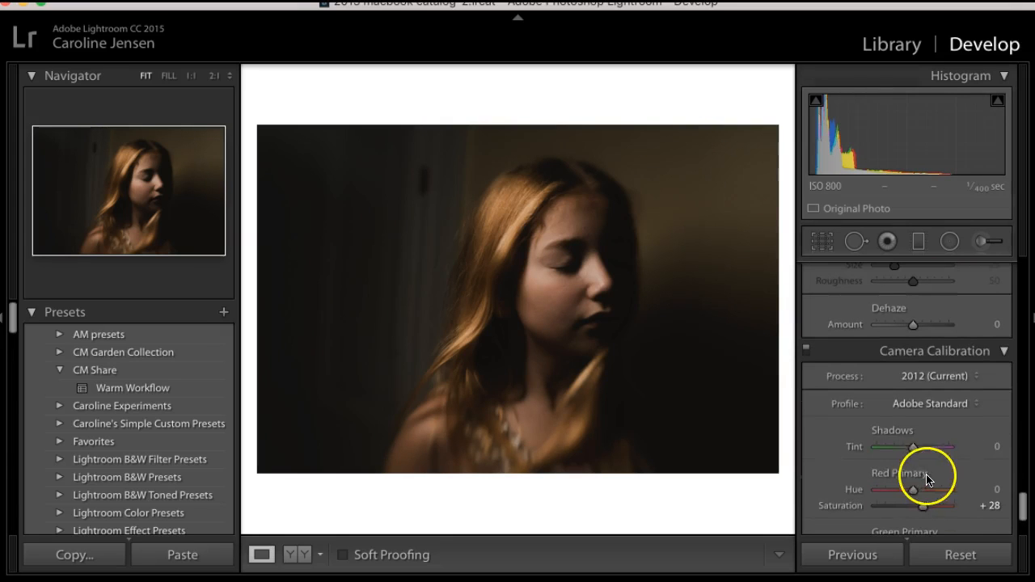
scroll(930, 477, down, 4)
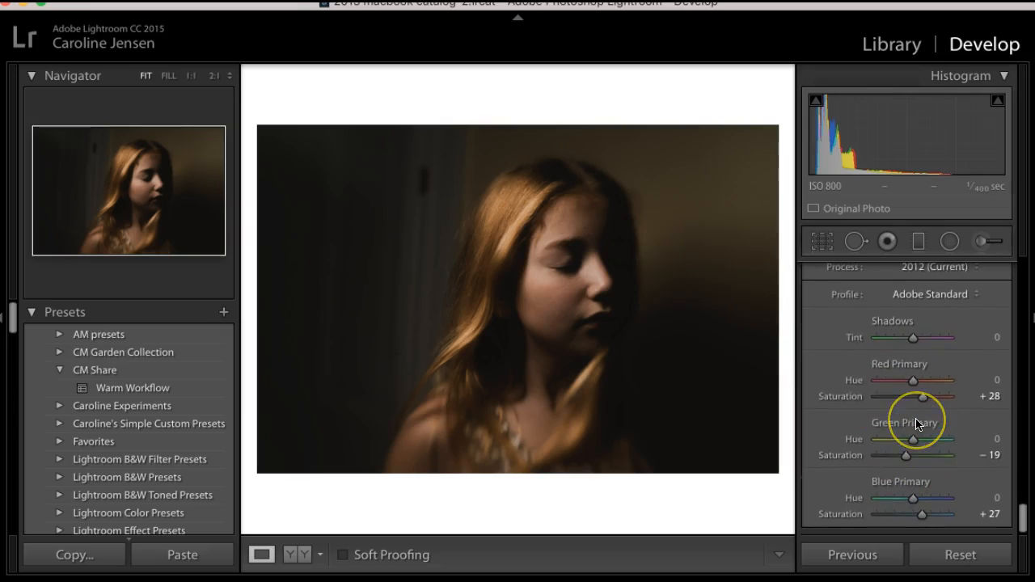
scroll(918, 422, up, 20)
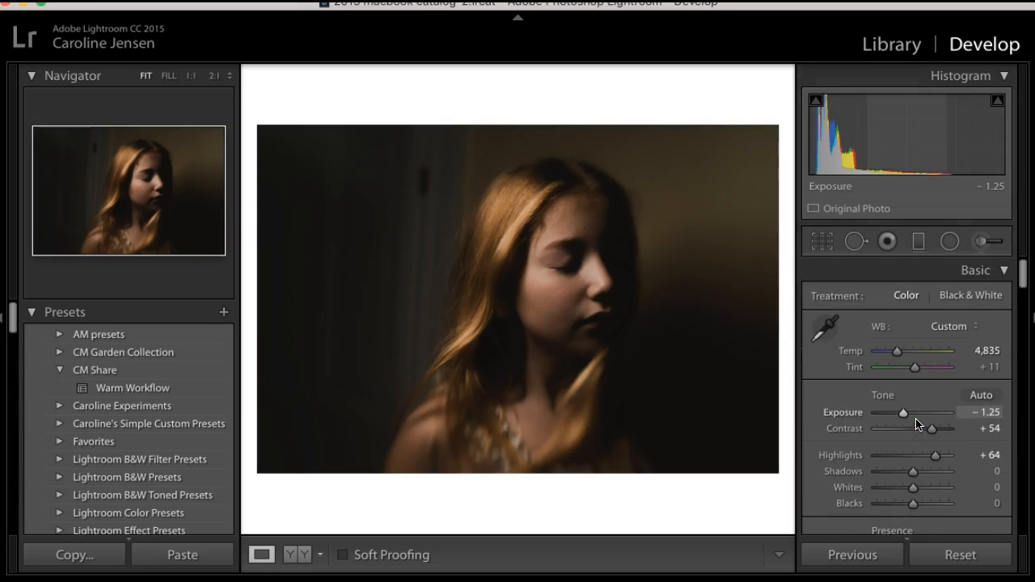
scroll(916, 421, down, 6)
click(871, 388)
drag(871, 388, 866, 380)
click(926, 334)
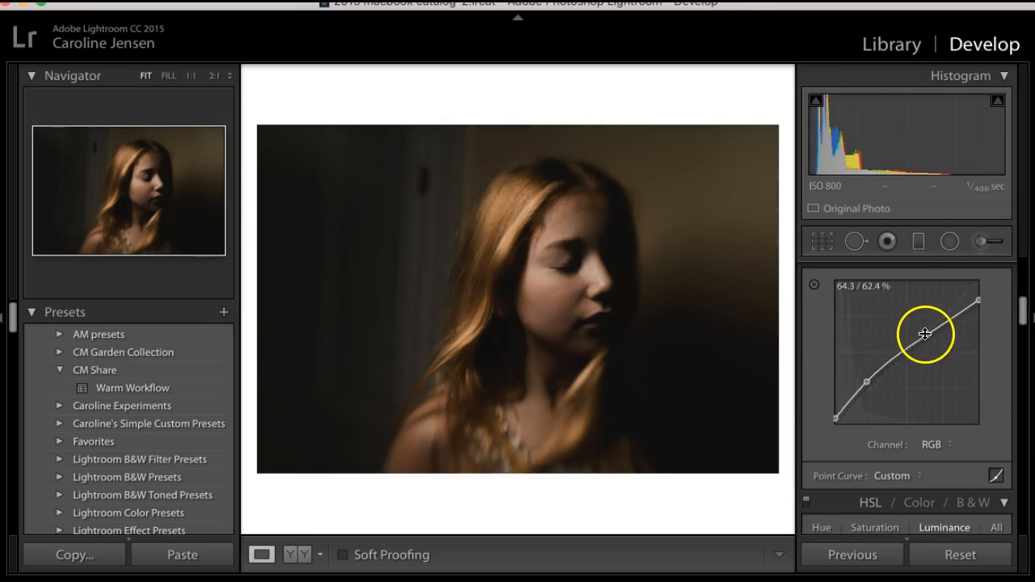
drag(925, 332, 924, 331)
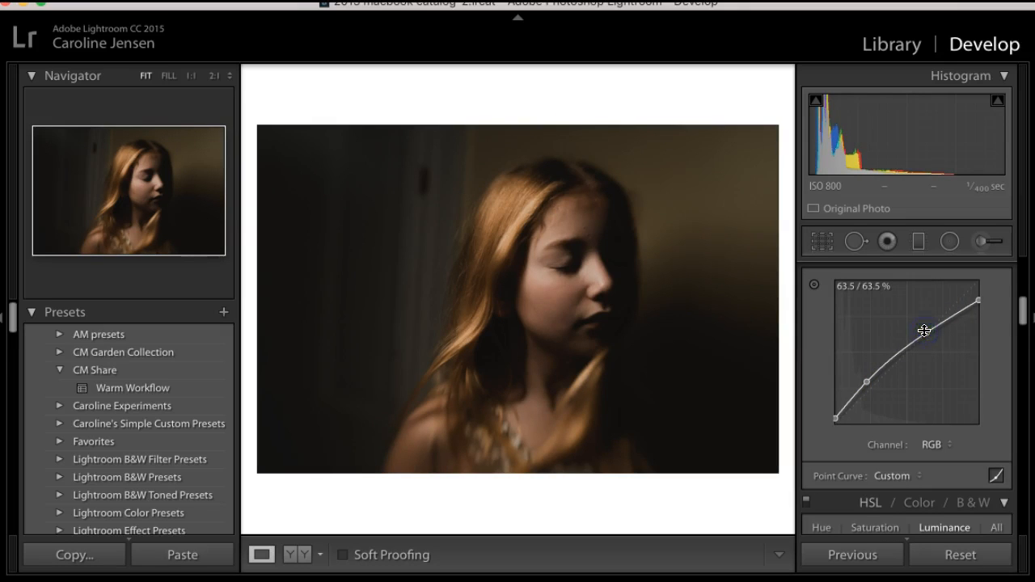
Clone out the dark hinge on the door behind the girl with a spot edit of size 77, feather 68 and opacity 100
click(664, 298)
click(410, 173)
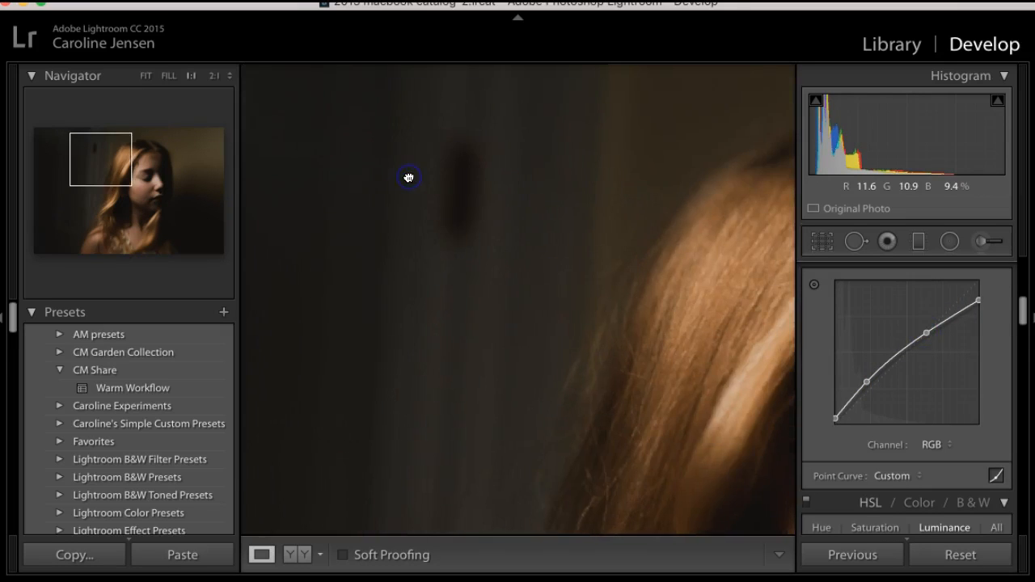
click(635, 316)
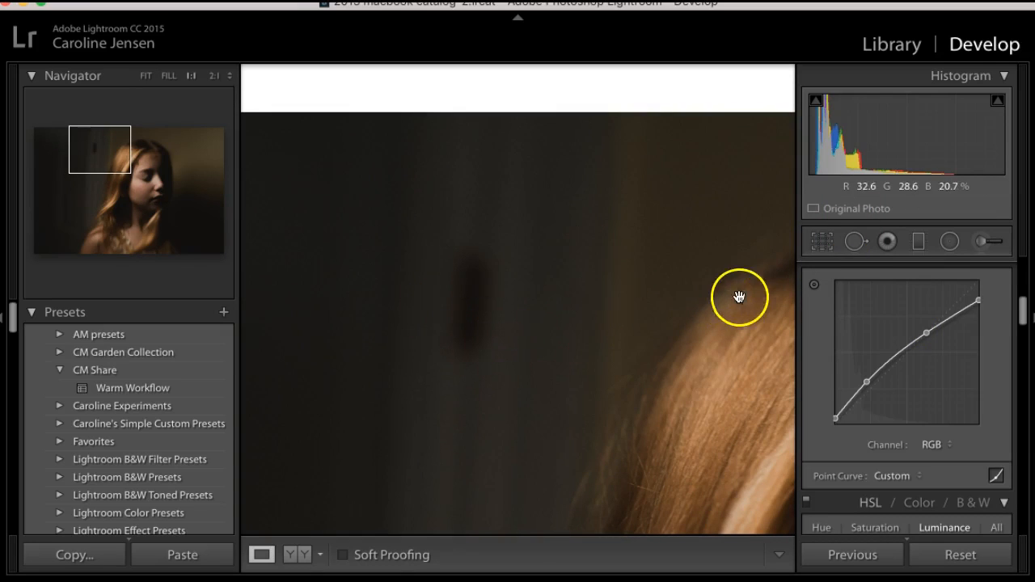
click(855, 241)
key(])
drag(476, 270, 474, 338)
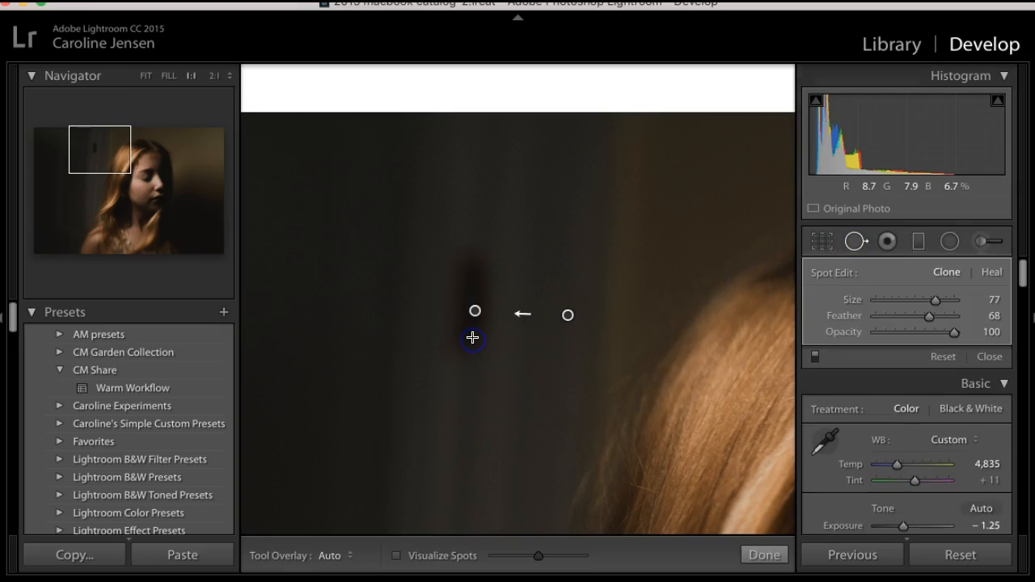
click(854, 241)
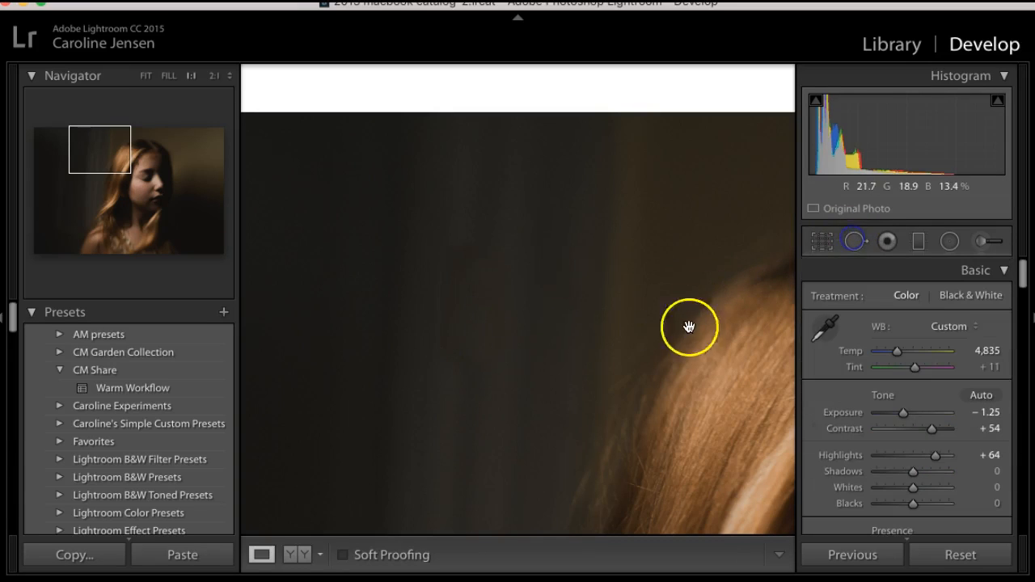
click(686, 327)
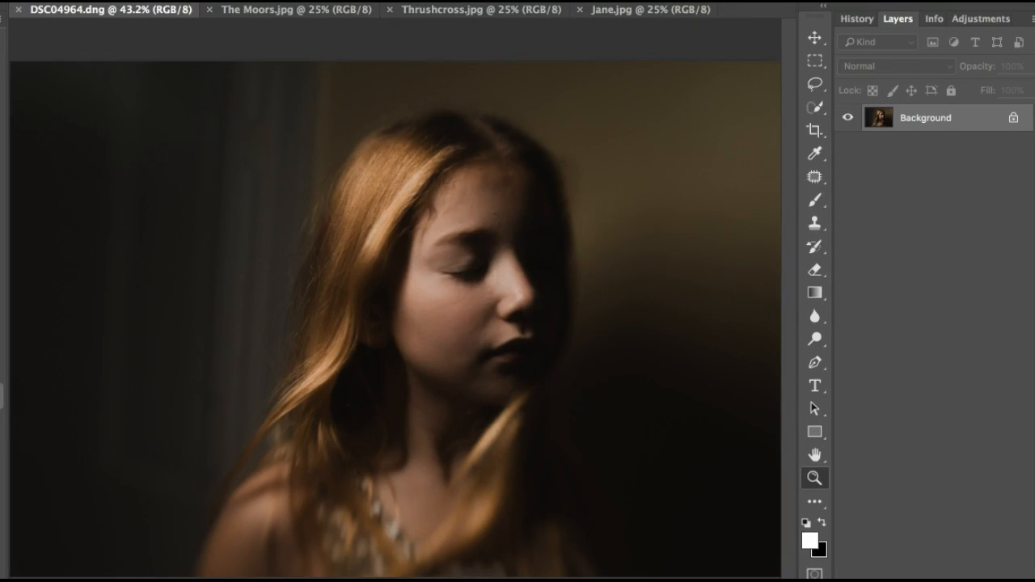
In Photoshop, browse the Wuthering Heights texture files available for opening and dismiss the file dialog
click(6, 0)
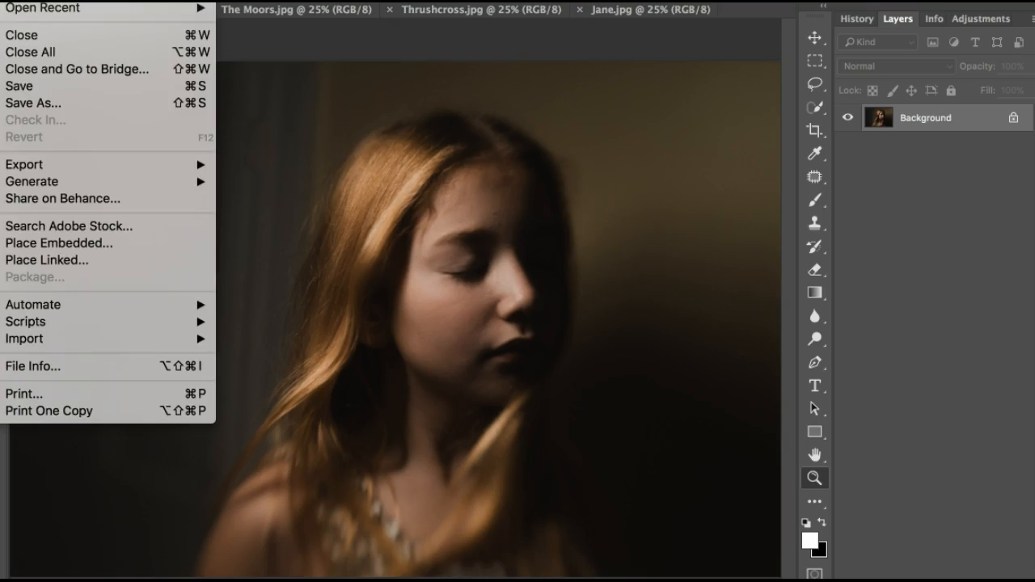
click(24, 1)
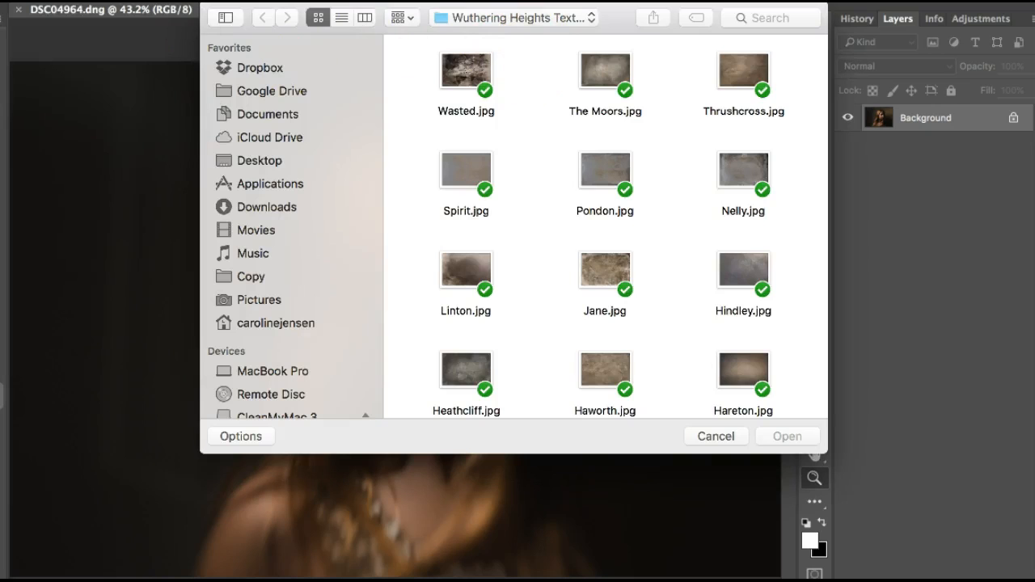
click(715, 436)
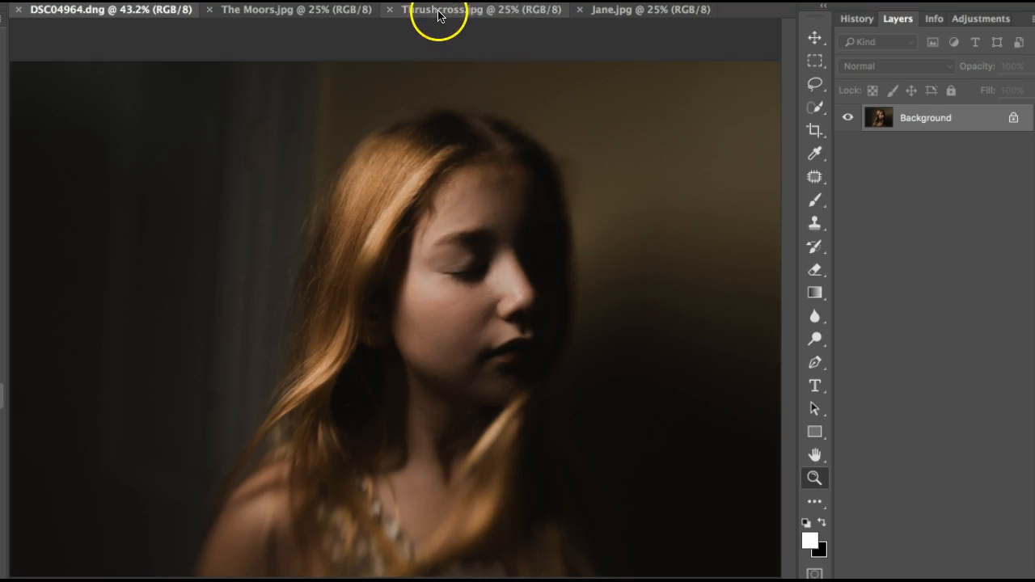
Copy the whole The Moors texture and paste it as a new layer over the DSC04964 portrait
click(315, 11)
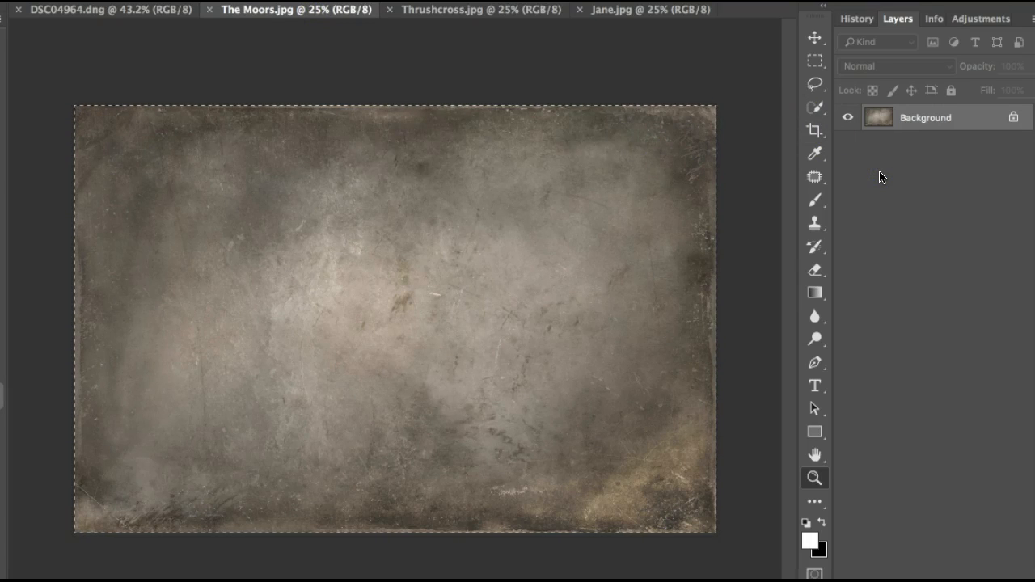
click(153, 12)
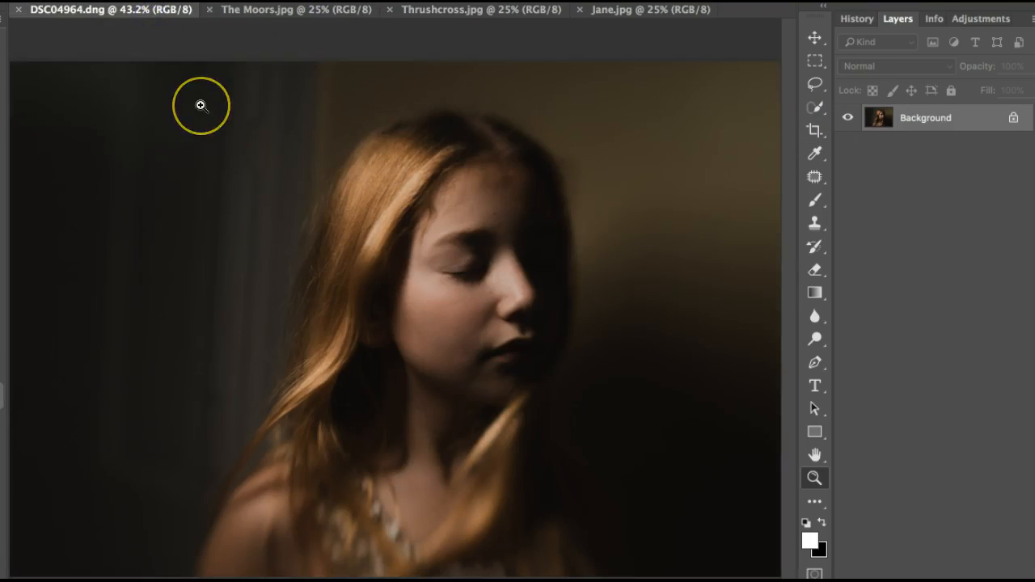
key(ctrl+v)
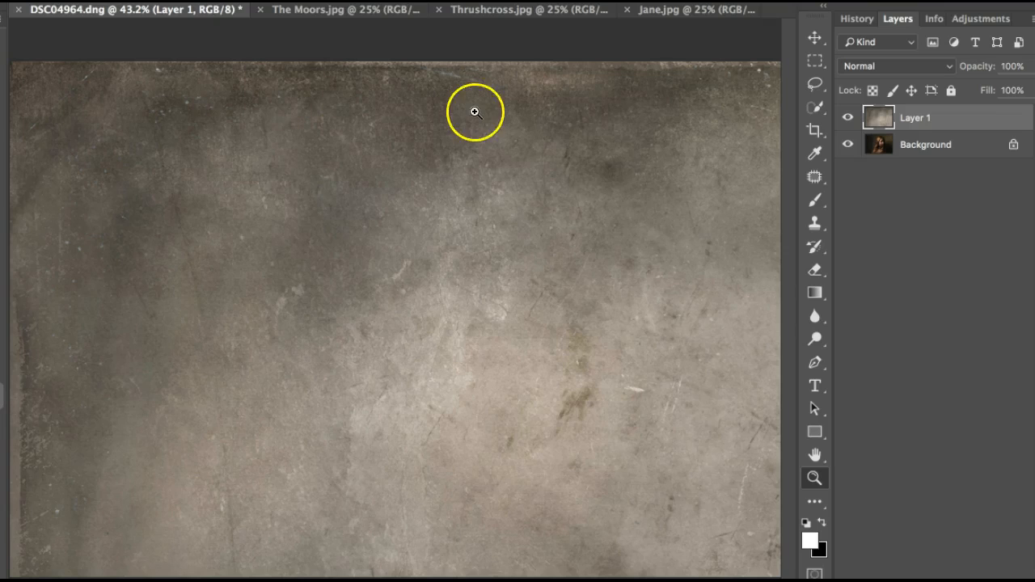
Set the Moors texture layer's blend mode to Lighten and its opacity to 24%
click(889, 65)
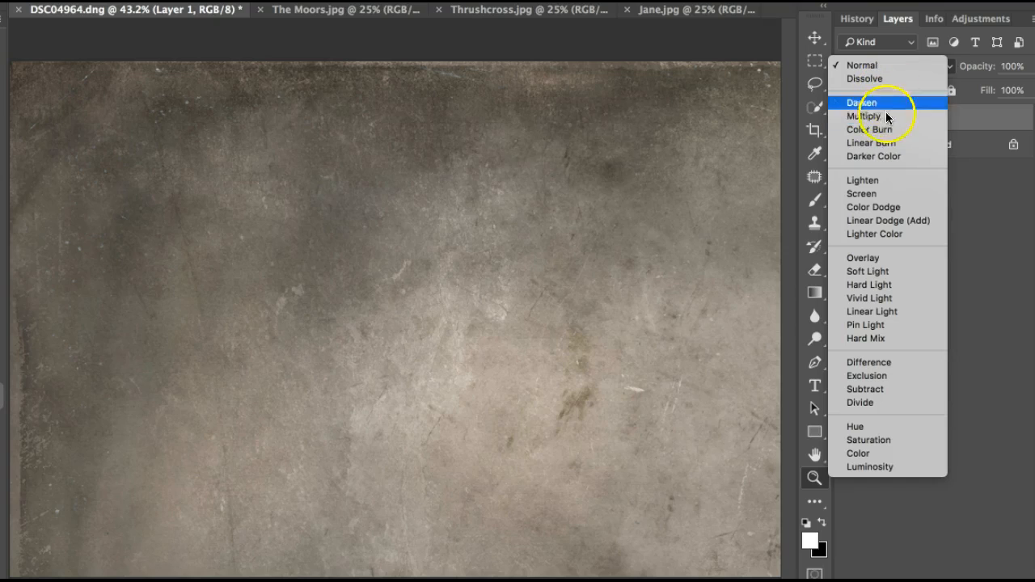
click(885, 172)
drag(984, 66, 930, 66)
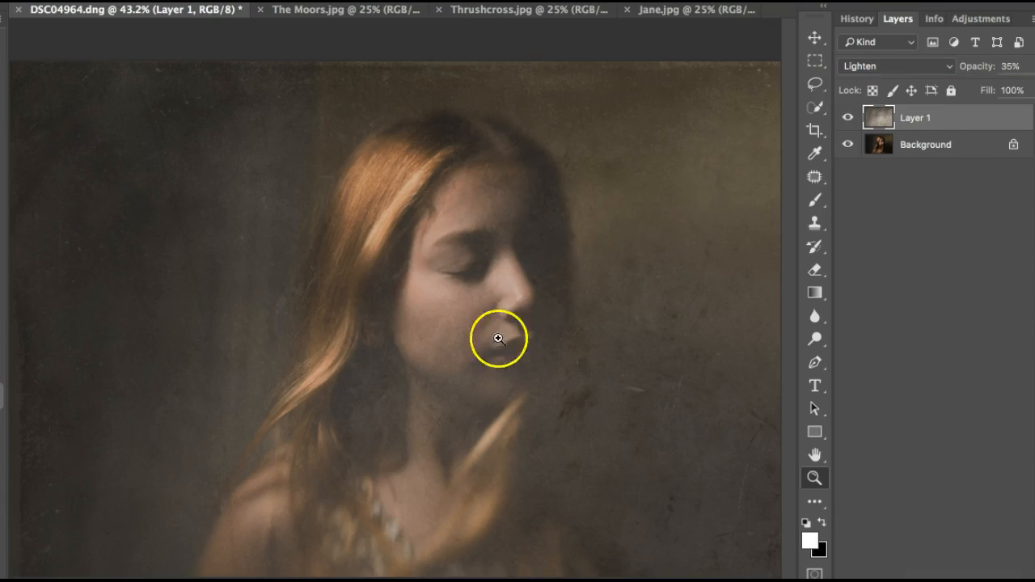
drag(972, 68, 970, 69)
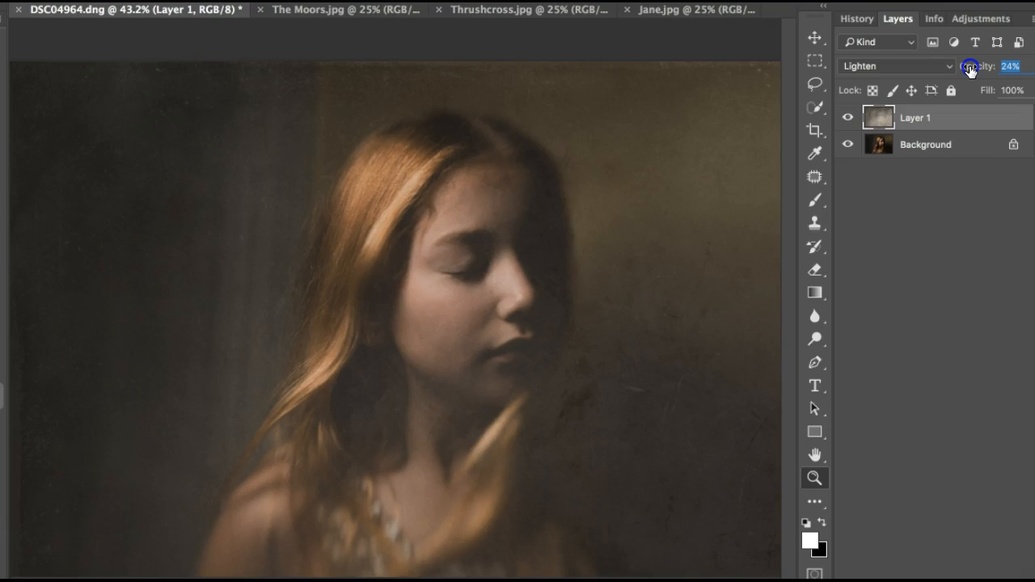
Add a layer mask to the Moors texture layer and paint with a larger black brush to remove texture from the girl's face and neck
click(924, 581)
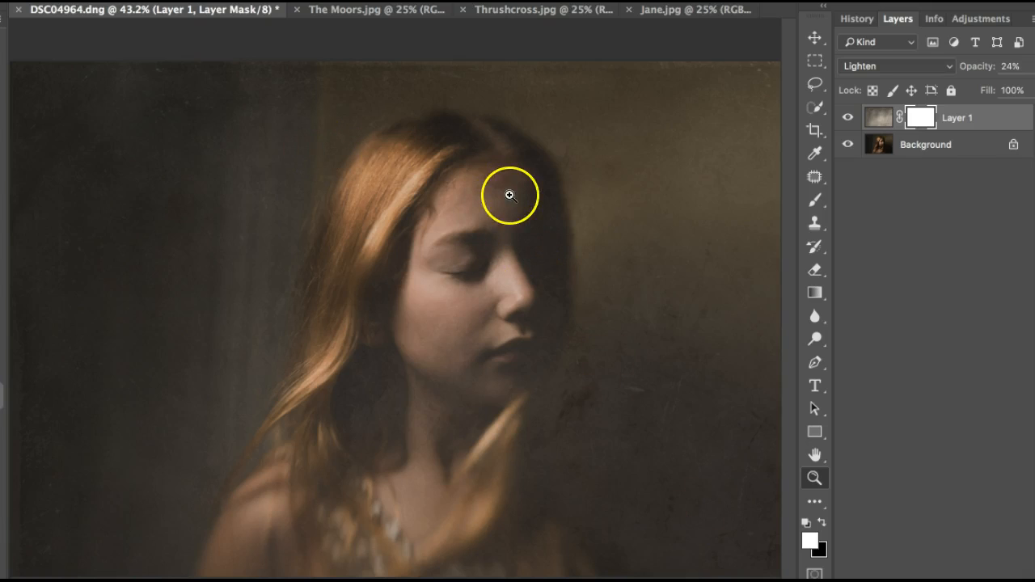
key(b)
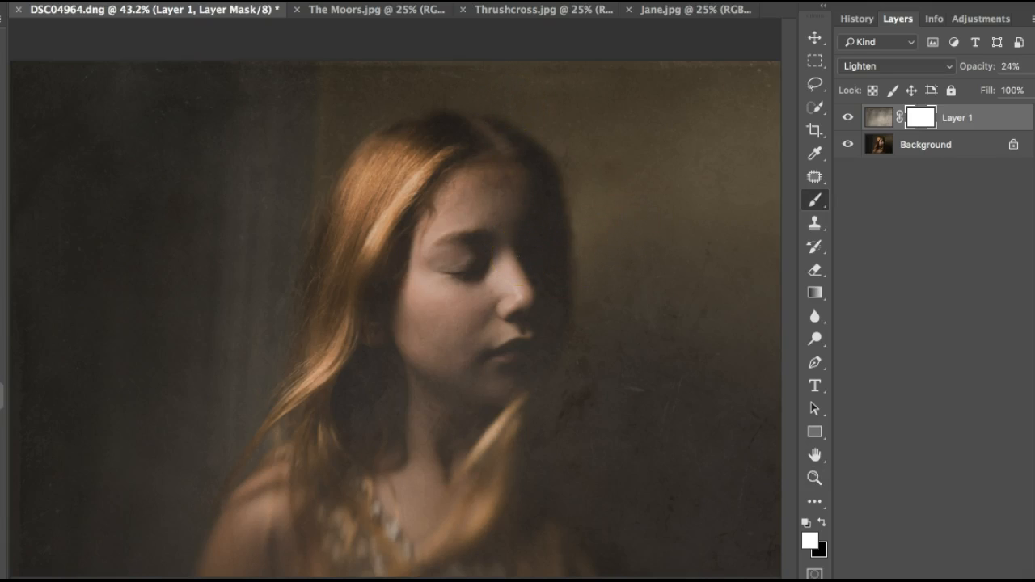
key(bracketright)
key(bracketright)
key(bracketright)
key(bracketright)
key(bracketright)
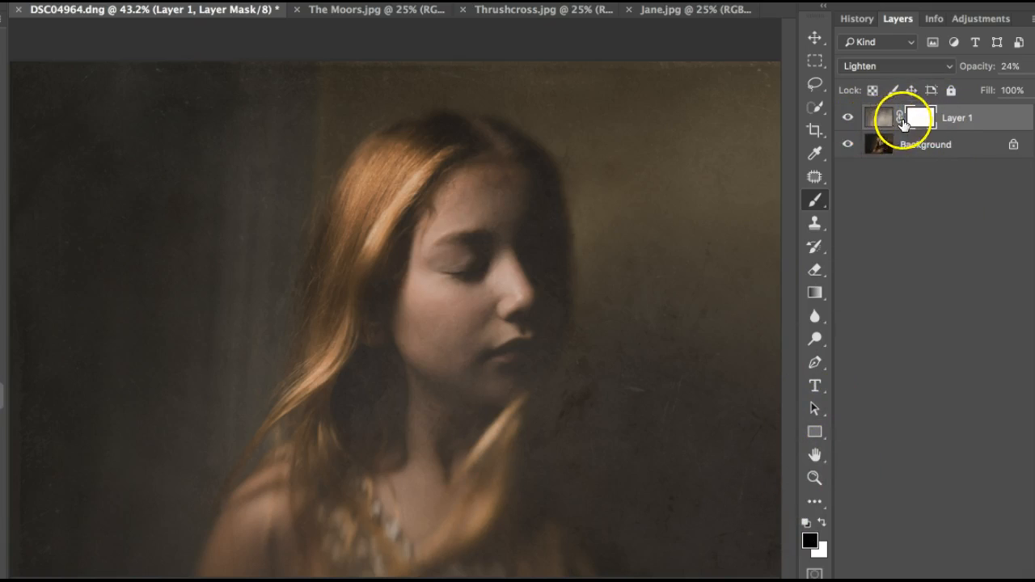
drag(485, 275, 485, 315)
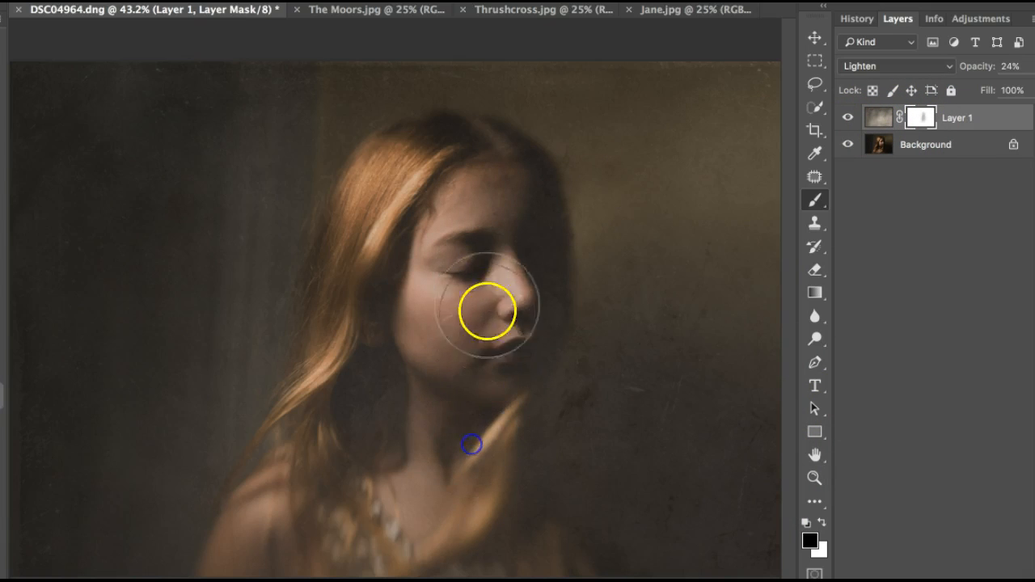
mouse_move(462, 277)
mouse_down()
mouse_move(482, 261)
mouse_move(463, 277)
mouse_up()
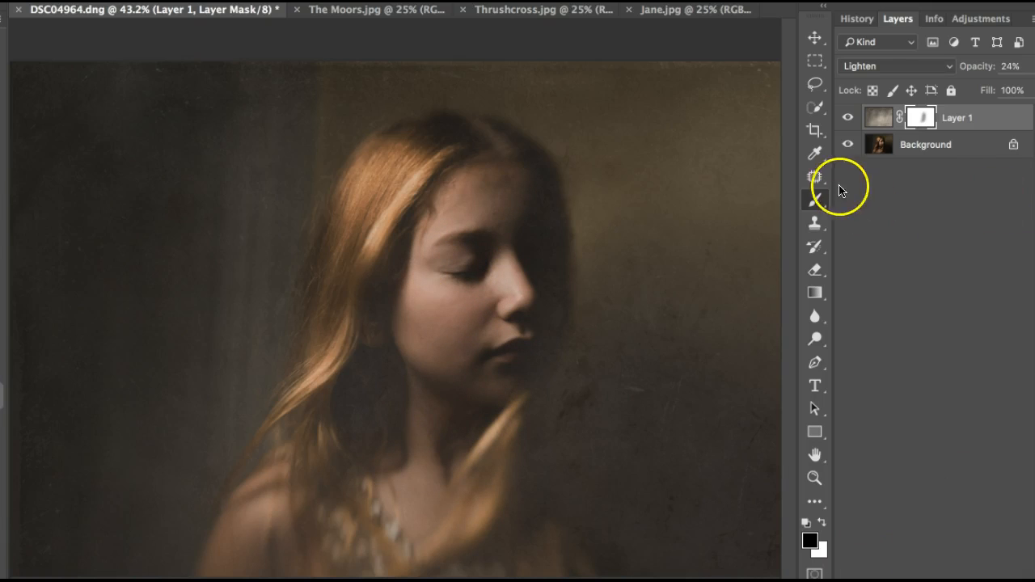
Copy the whole Thrushcross texture and paste it as a new layer above the masked Moors texture in the portrait
click(995, 117)
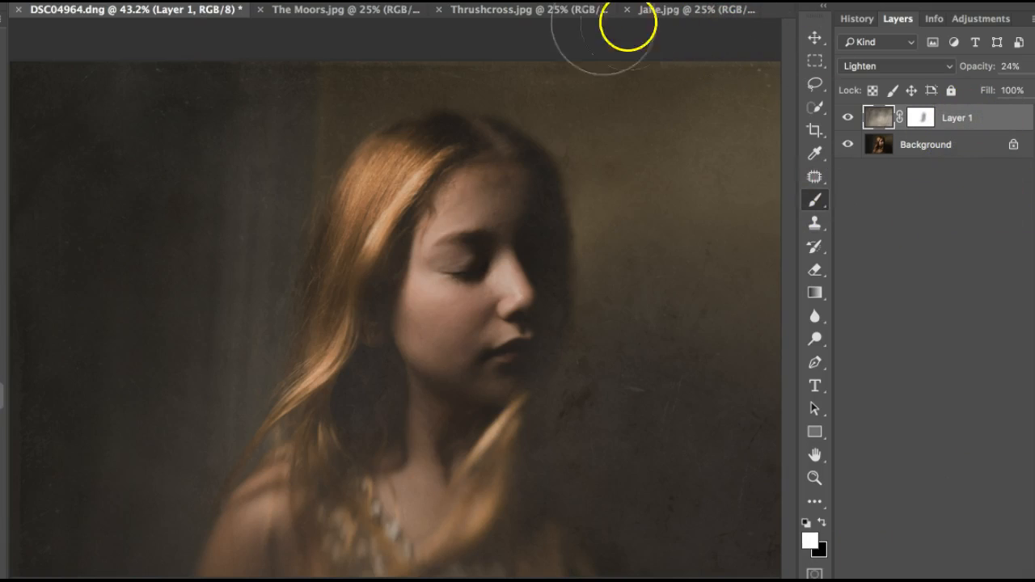
click(501, 12)
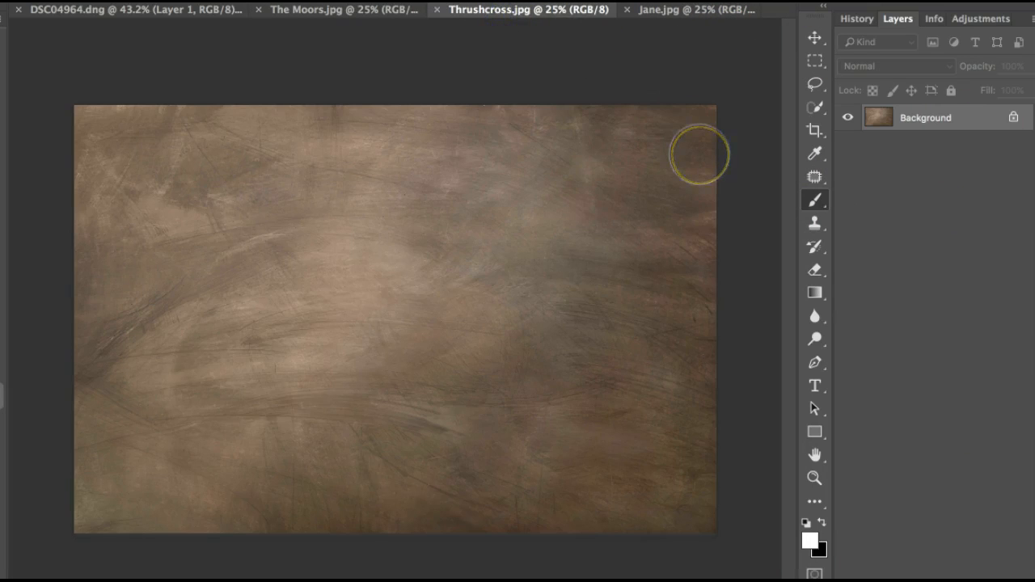
key(super+a)
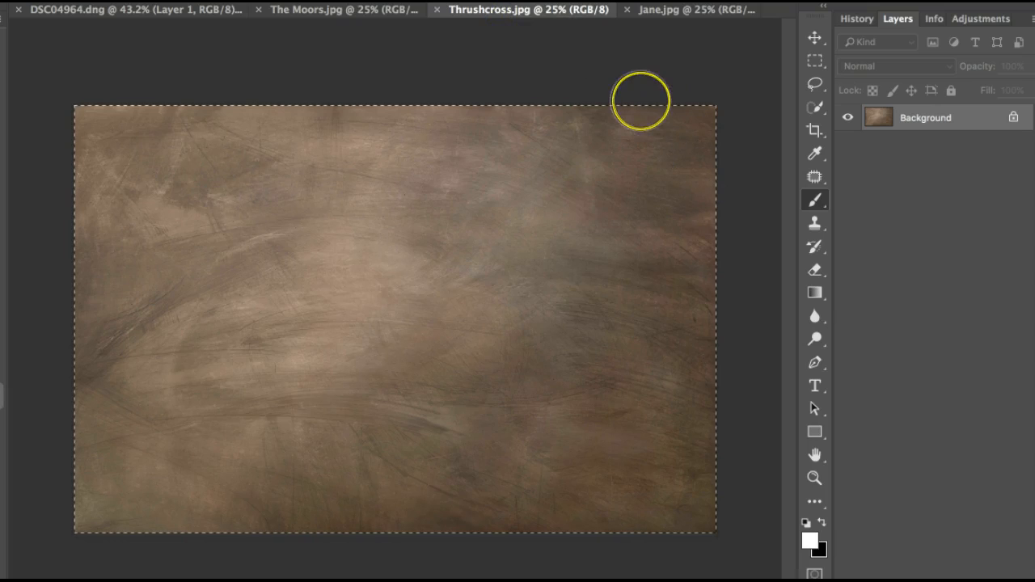
click(104, 11)
key(super+v)
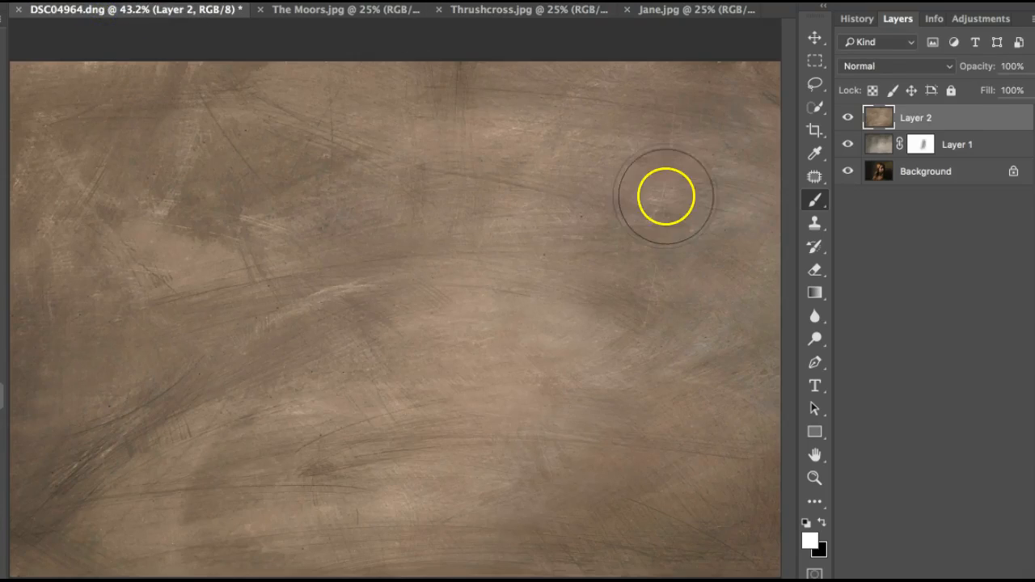
Try the Soft Light and Overlay blend modes on the Thrushcross texture layer
click(904, 66)
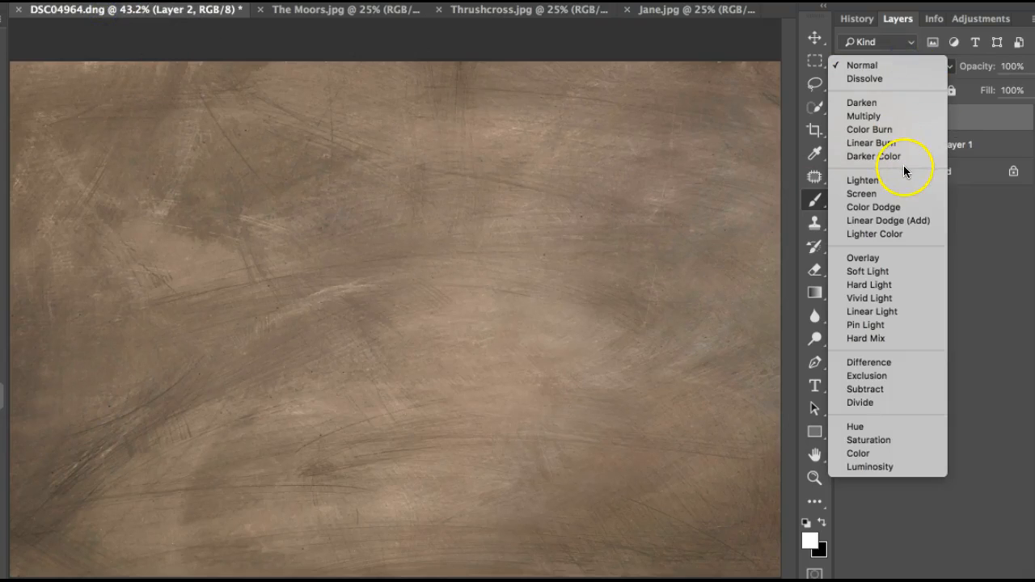
click(902, 272)
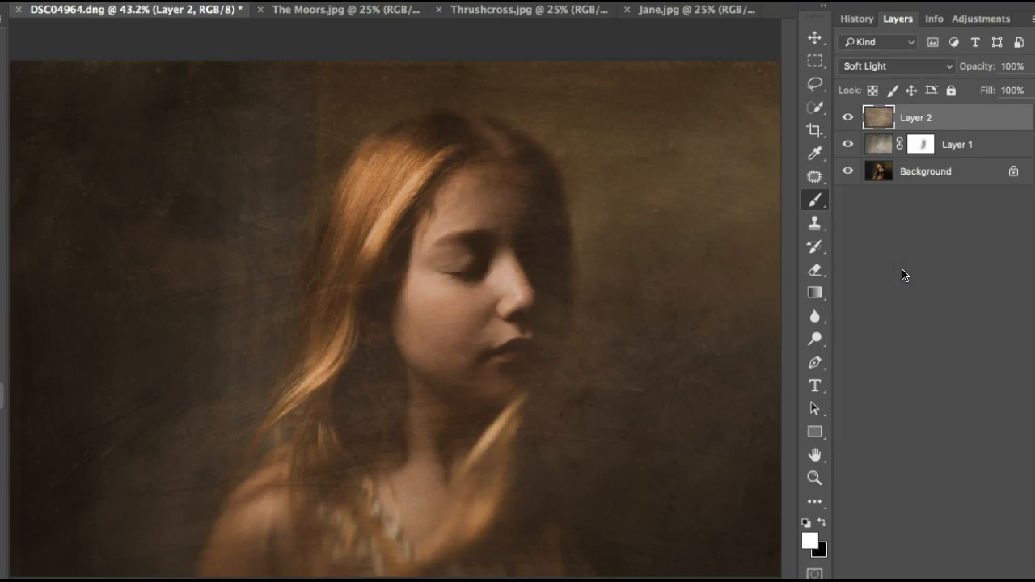
click(943, 65)
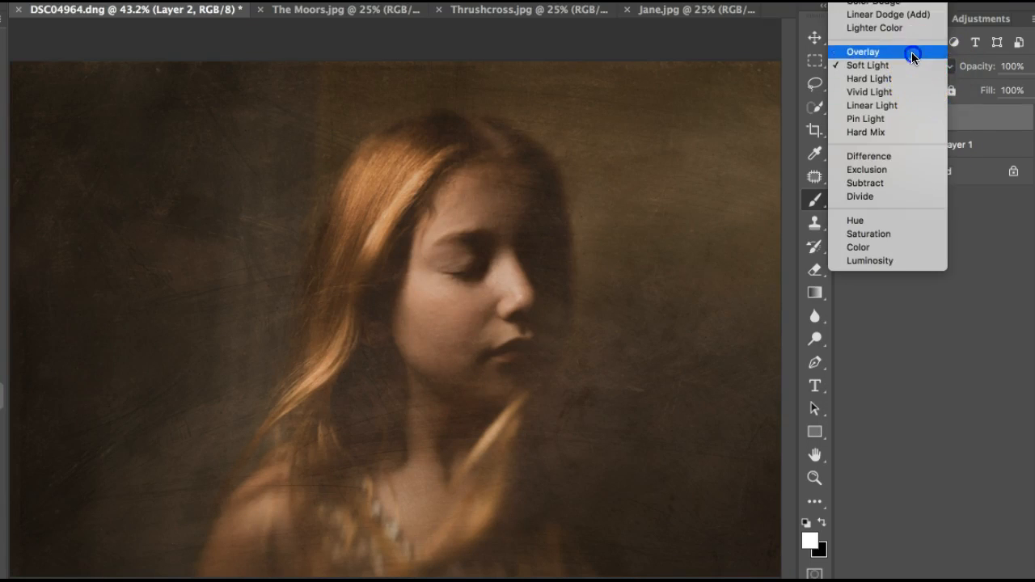
click(911, 53)
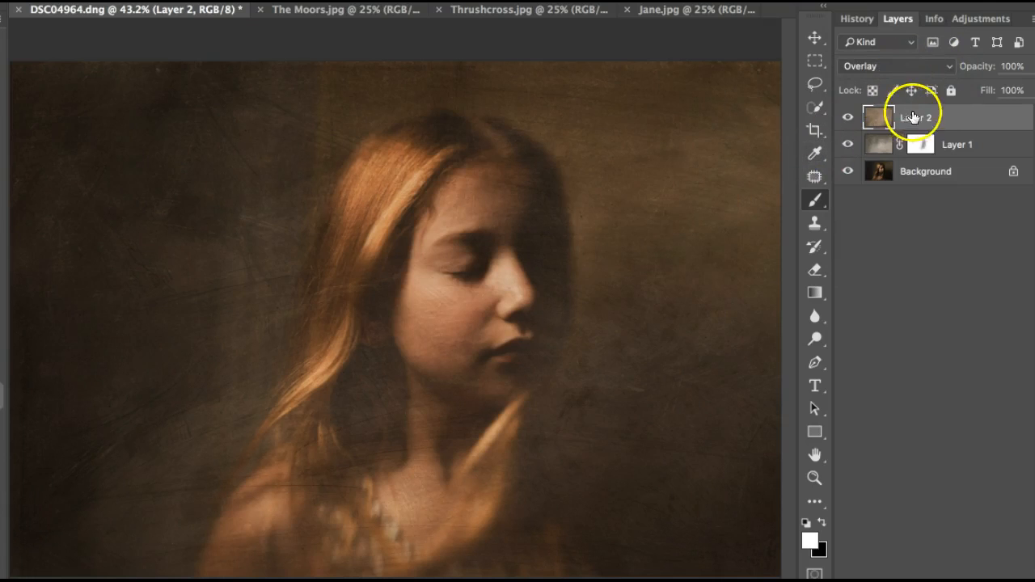
Set the Thrushcross texture layer to the Multiply blend mode and lower its opacity to 57%
click(910, 63)
scroll(911, 26, up, 2)
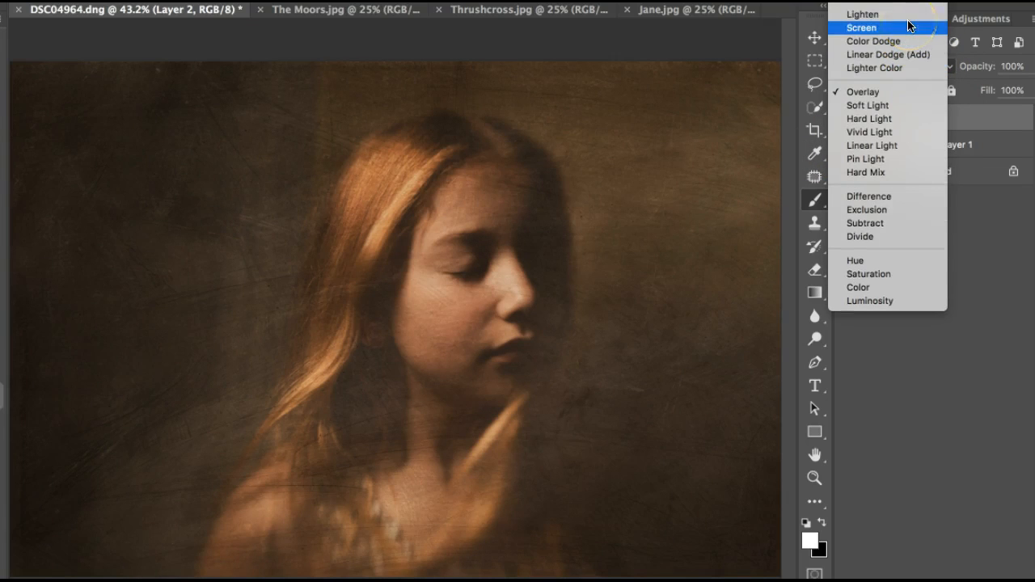
click(910, 3)
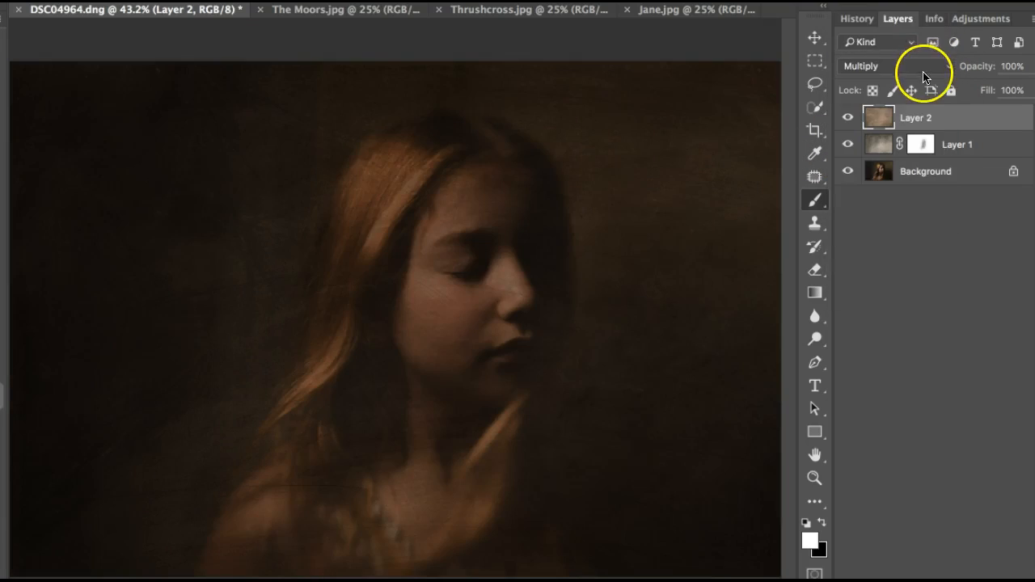
drag(980, 66, 941, 65)
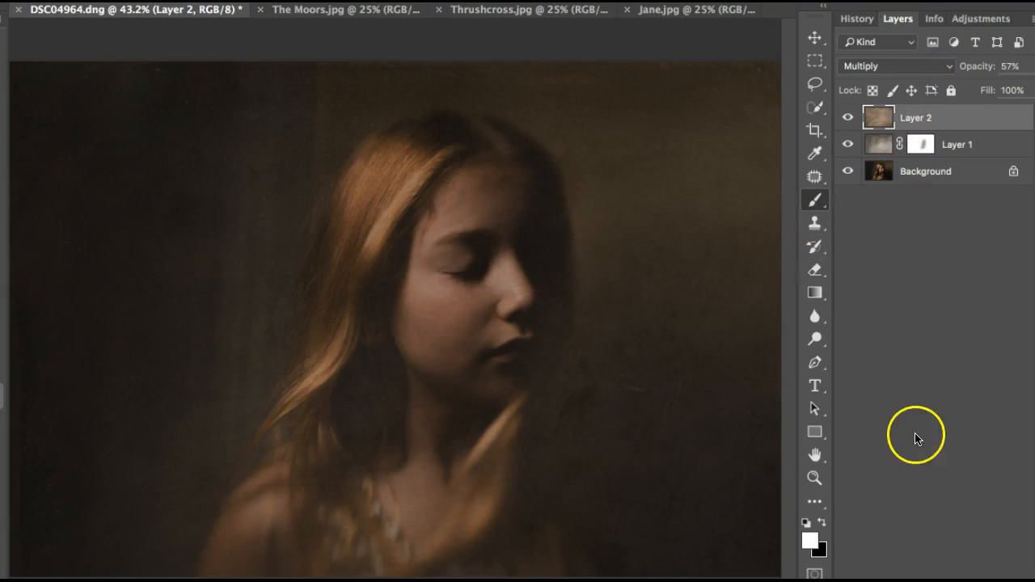
Add a layer mask to the Thrushcross texture layer and paint with black over the girl's face and neck
click(914, 580)
mouse_move(500, 295)
mouse_down()
mouse_move(463, 220)
mouse_move(462, 412)
mouse_move(450, 337)
mouse_move(464, 239)
mouse_move(477, 388)
mouse_move(405, 439)
mouse_move(448, 363)
mouse_move(489, 234)
mouse_move(481, 347)
mouse_move(462, 166)
mouse_move(461, 221)
mouse_move(542, 252)
mouse_move(487, 335)
mouse_move(464, 349)
mouse_move(474, 213)
mouse_move(478, 222)
mouse_up()
drag(500, 471, 460, 363)
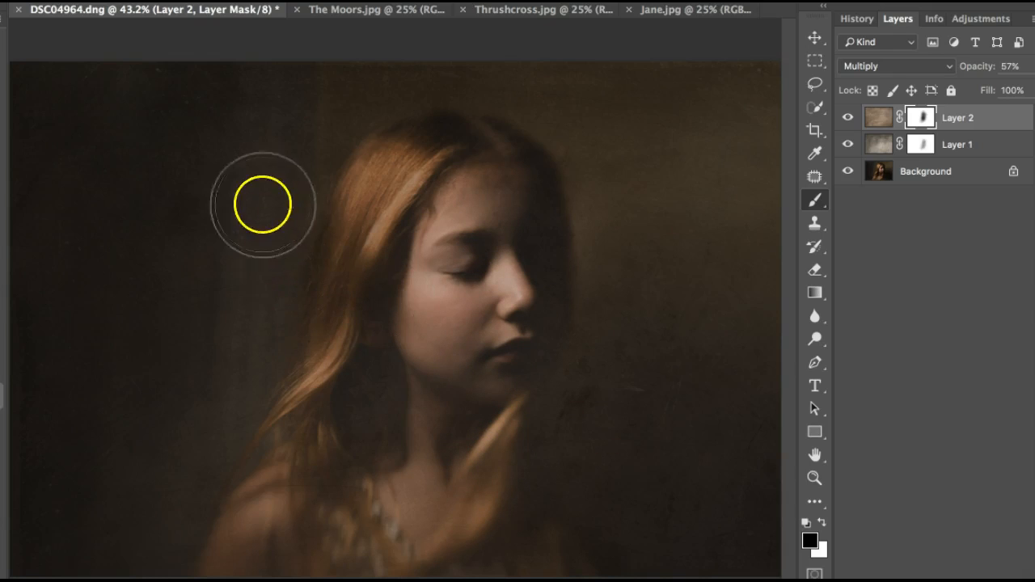
mouse_move(308, 178)
mouse_down()
mouse_move(248, 334)
mouse_move(270, 233)
mouse_move(250, 319)
mouse_up()
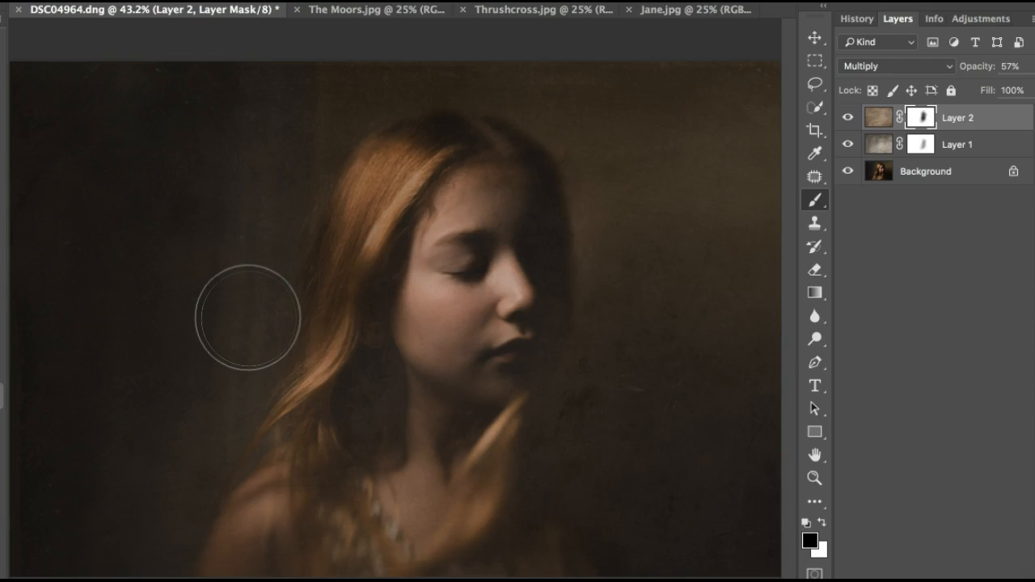
mouse_move(248, 317)
mouse_down()
mouse_move(236, 346)
mouse_move(295, 176)
mouse_move(234, 384)
mouse_move(286, 169)
mouse_move(235, 318)
mouse_move(232, 367)
mouse_up()
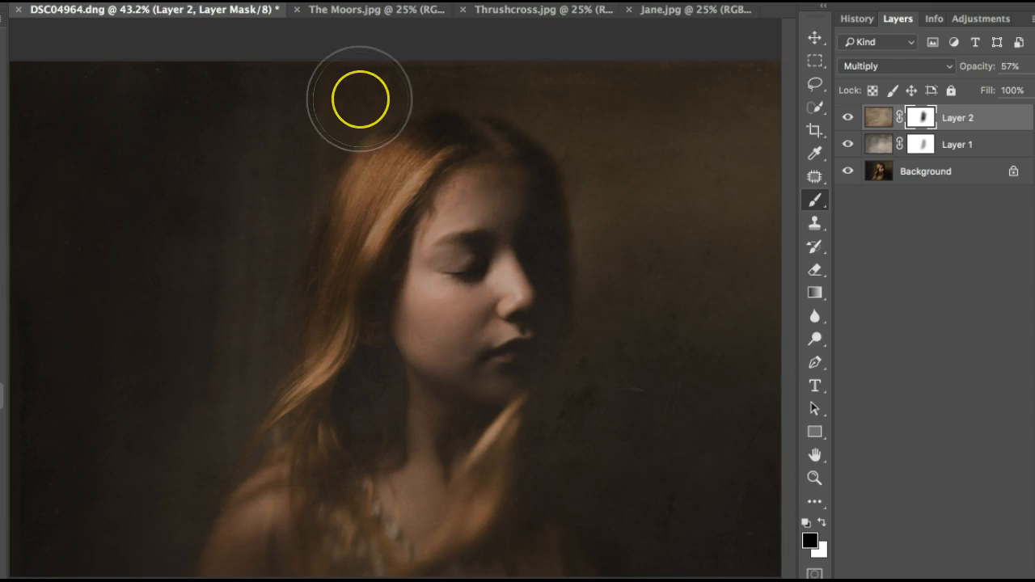
mouse_move(284, 161)
mouse_down()
mouse_move(266, 231)
mouse_move(229, 293)
mouse_move(209, 425)
mouse_move(254, 277)
mouse_move(224, 402)
mouse_up()
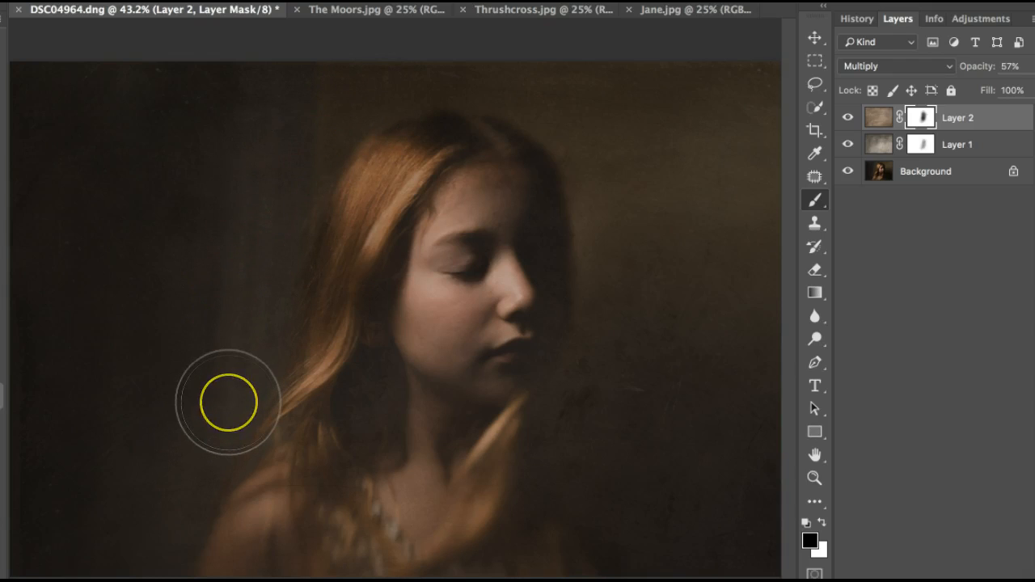
click(262, 266)
mouse_move(261, 267)
mouse_down()
mouse_move(231, 348)
mouse_move(269, 217)
mouse_move(249, 289)
mouse_up()
click(708, 444)
drag(707, 443, 652, 456)
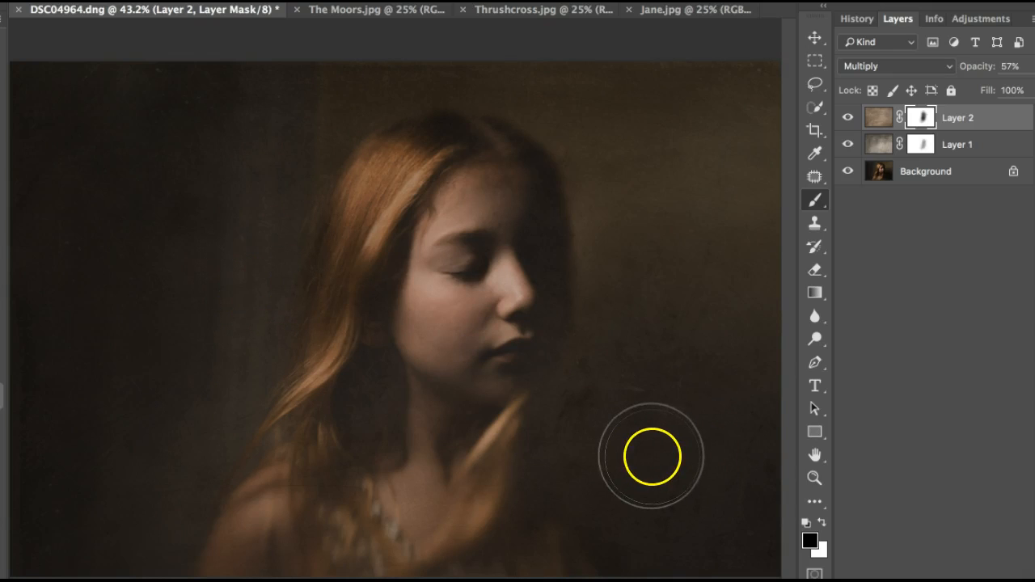
Paint more black over the neck, chin and nose on the Thrushcross layer's mask
mouse_move(455, 432)
mouse_down()
mouse_move(460, 266)
mouse_move(459, 424)
mouse_move(446, 467)
mouse_move(492, 244)
mouse_move(490, 380)
mouse_up()
click(522, 290)
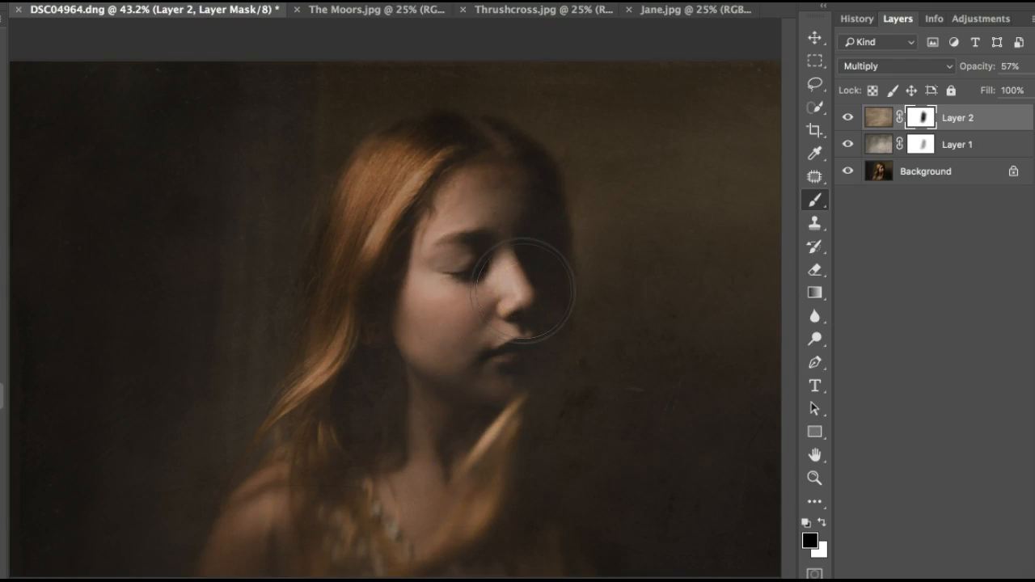
Duplicate the Background layer beneath the two texture layers
click(973, 175)
click(970, 176)
key(ctrl+j)
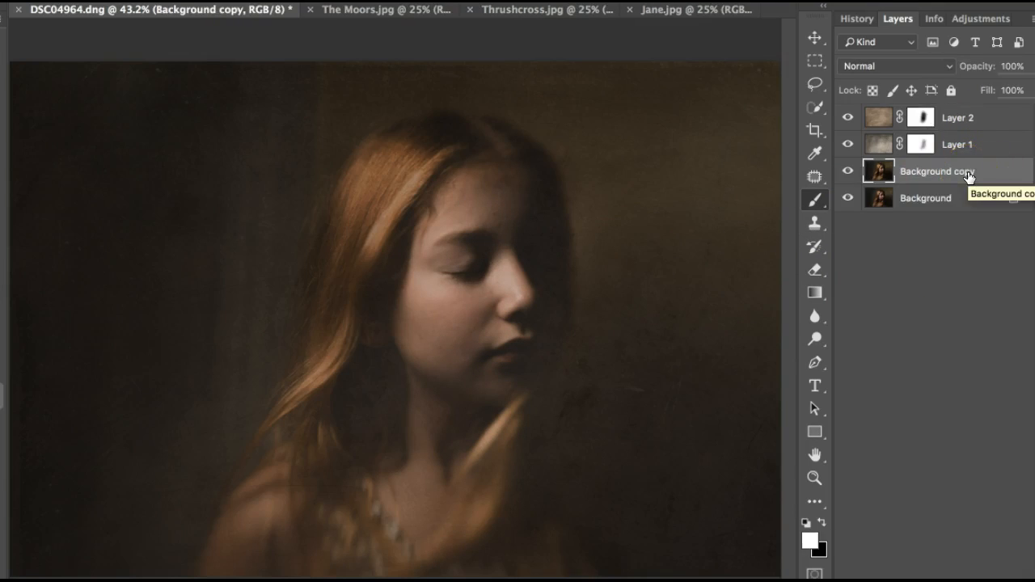
mouse_move(968, 177)
mouse_down()
mouse_move(947, 180)
mouse_move(938, 145)
mouse_move(946, 169)
mouse_move(951, 120)
mouse_move(970, 193)
mouse_move(967, 180)
mouse_up()
Lasso the lined door area beside the girl's lit hair on the background copy and feather the selection by 50 pixels
click(816, 83)
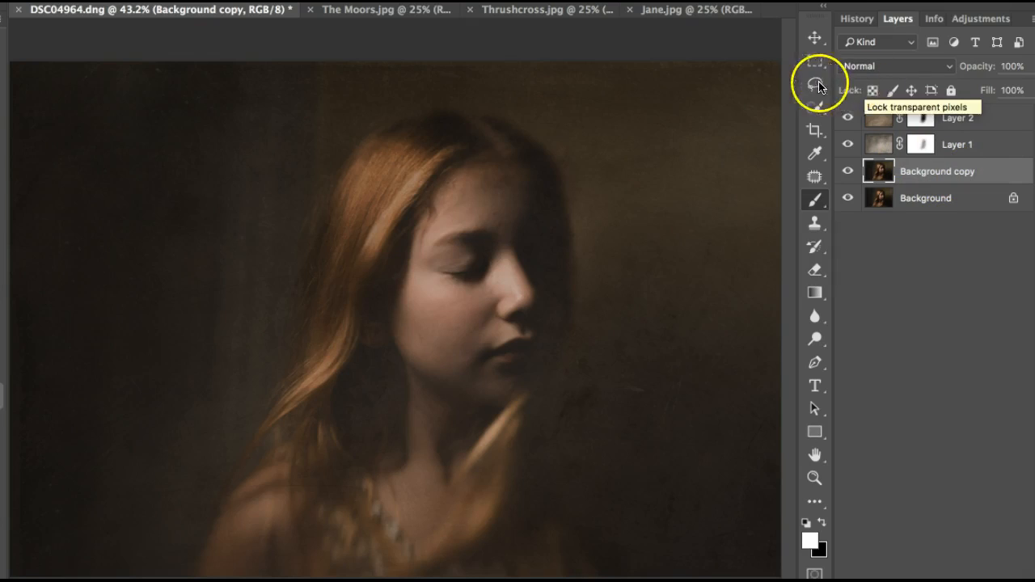
mouse_move(282, 353)
mouse_down()
mouse_move(248, 462)
mouse_move(224, 477)
mouse_up()
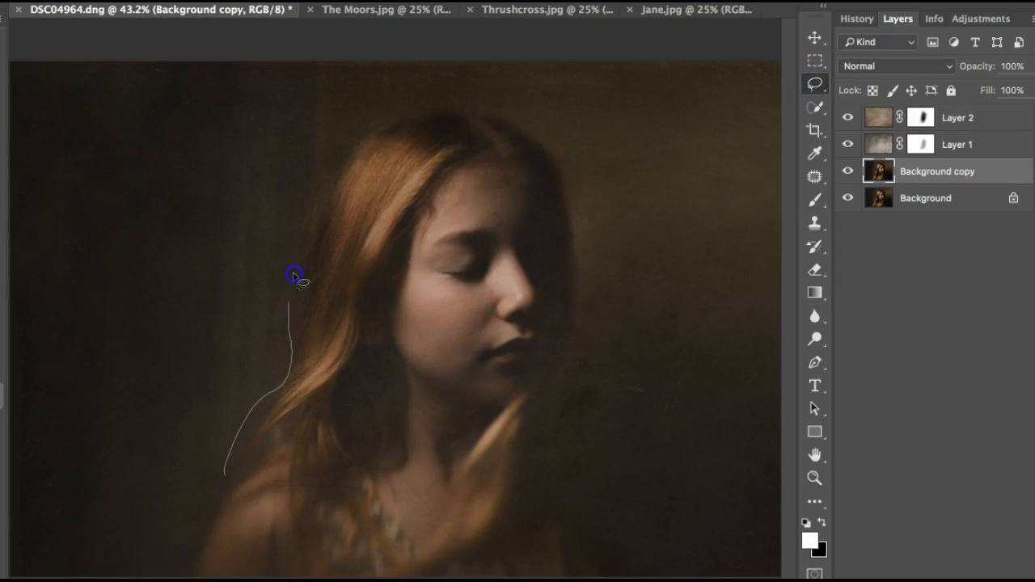
mouse_move(296, 156)
mouse_down()
mouse_move(195, 194)
mouse_move(117, 423)
mouse_move(155, 471)
mouse_move(222, 469)
mouse_up()
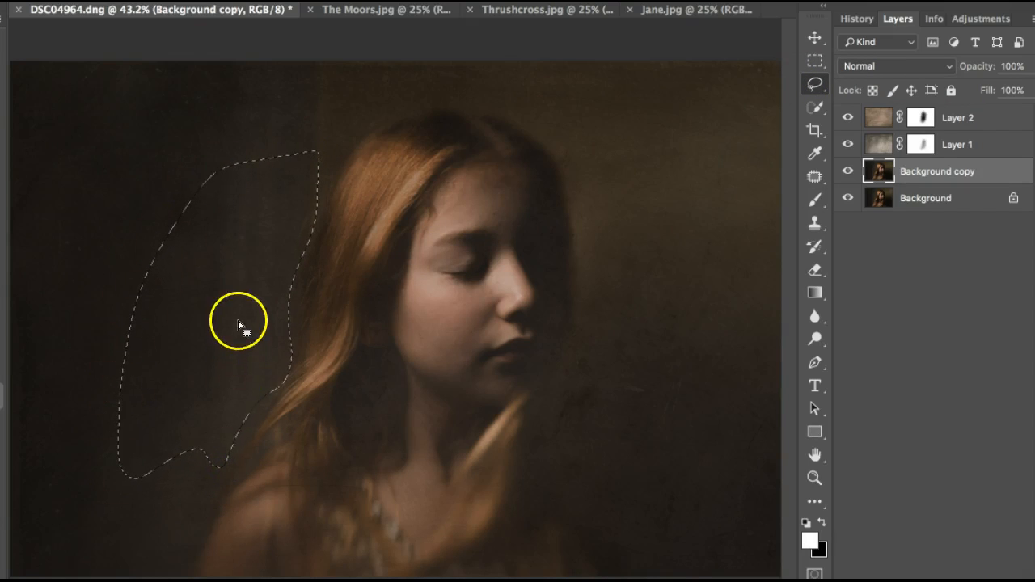
right_click(241, 327)
click(247, 359)
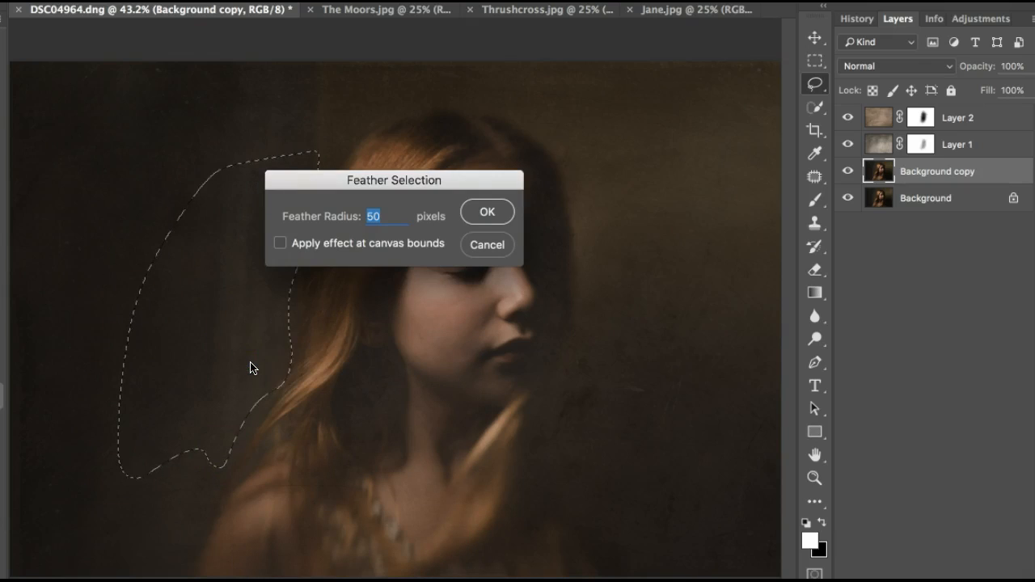
click(485, 210)
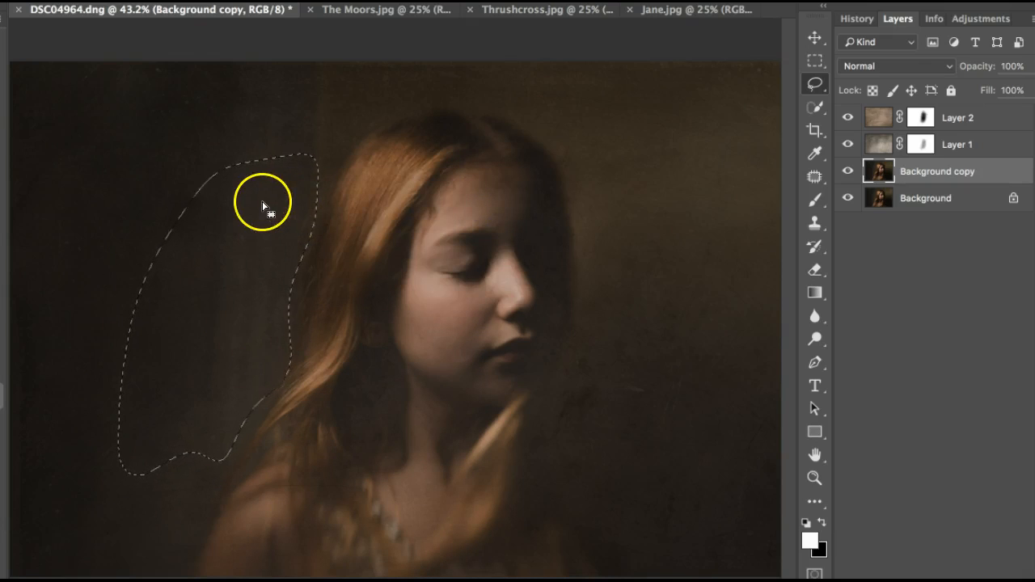
Apply a 23.3-pixel Gaussian Blur to the feathered door area on the background copy and clear the selection
click(276, 1)
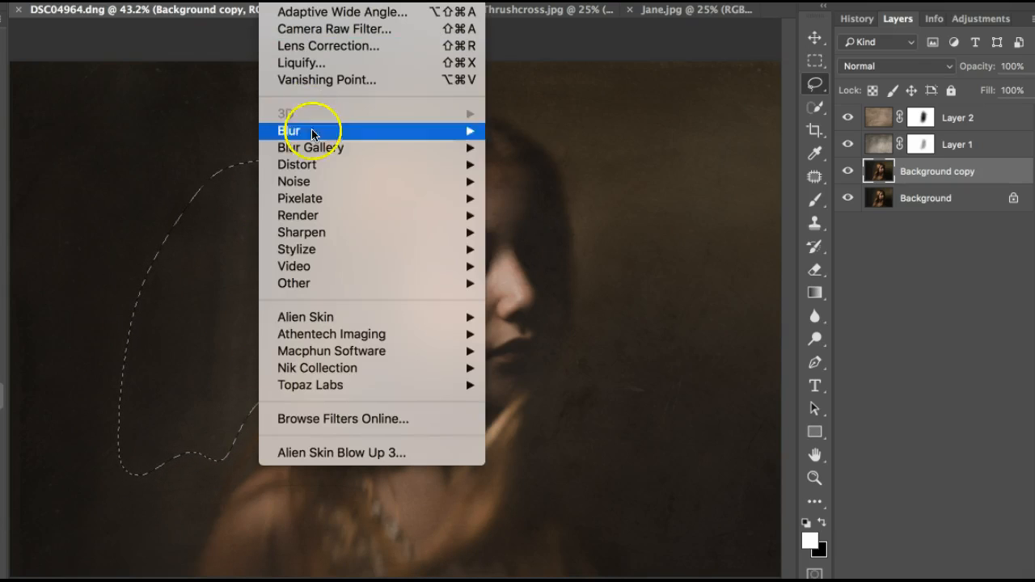
mouse_move(313, 134)
click(534, 199)
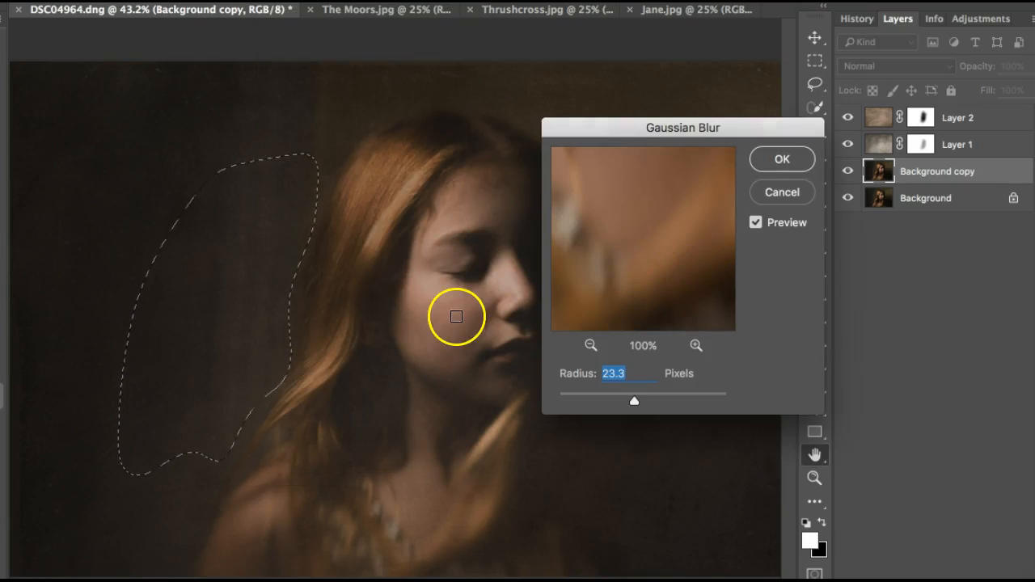
click(779, 158)
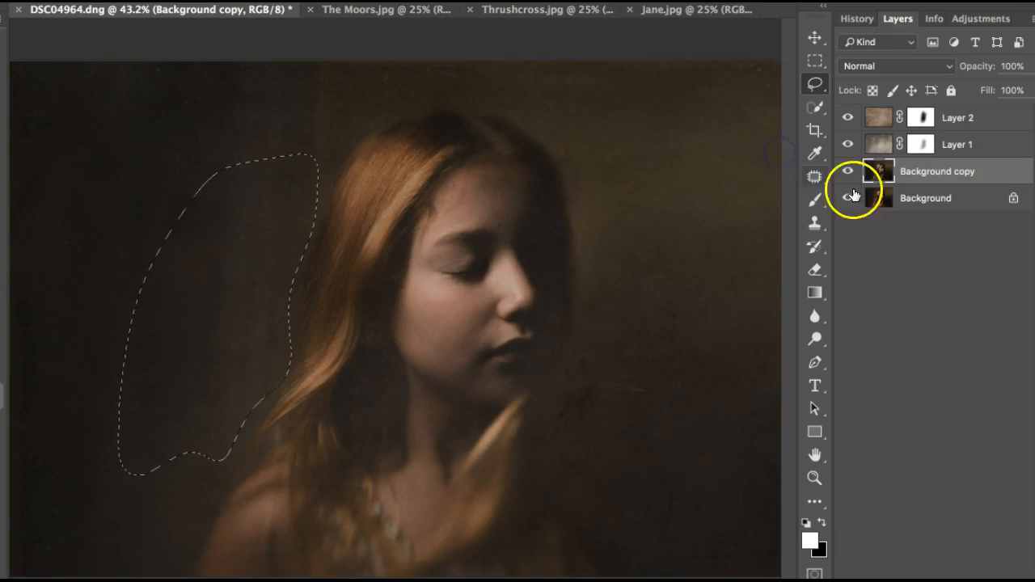
key(super+d)
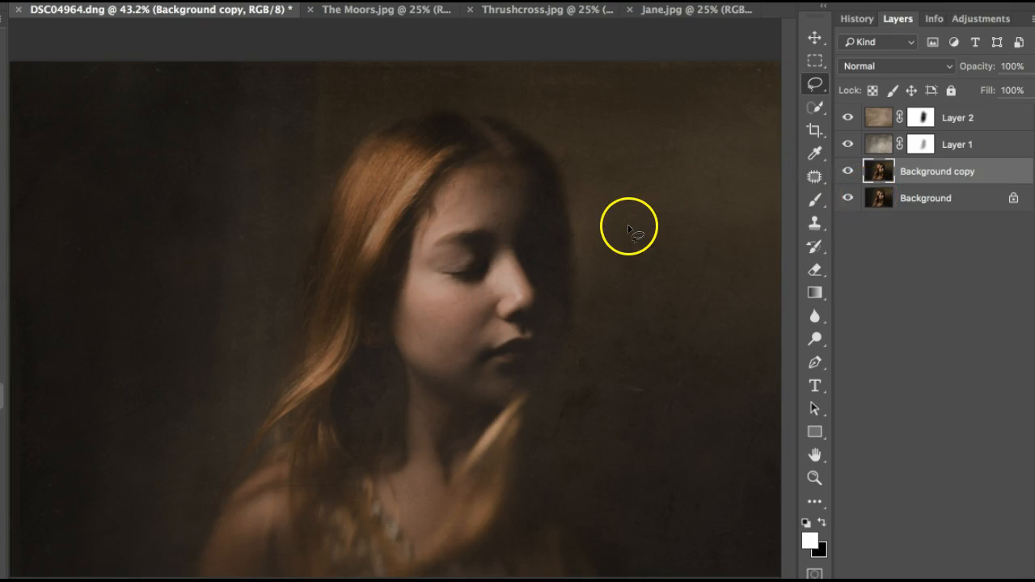
Compare the door area before and after blurring by toggling the background copy's visibility
click(848, 171)
click(848, 171)
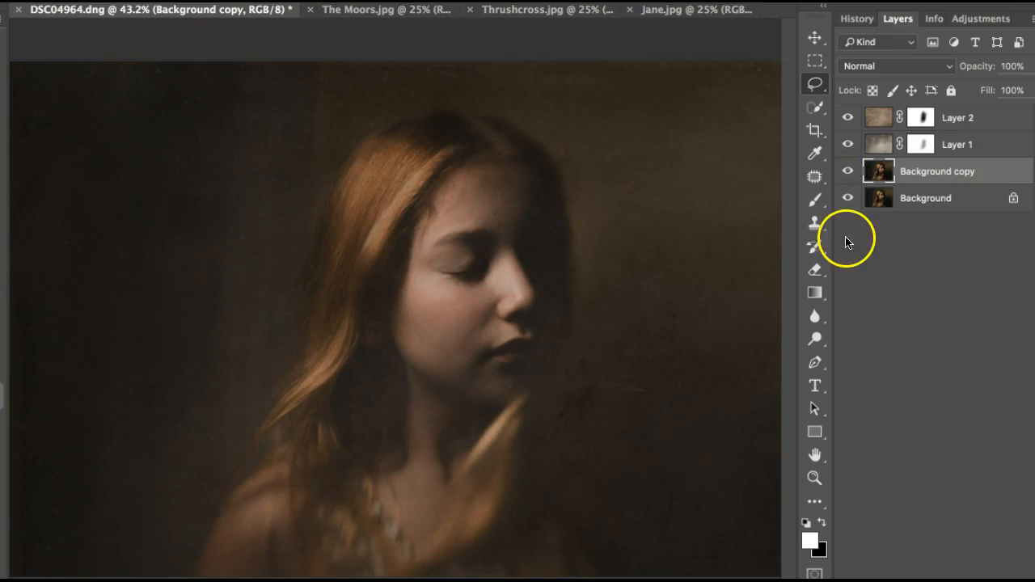
click(847, 172)
click(848, 172)
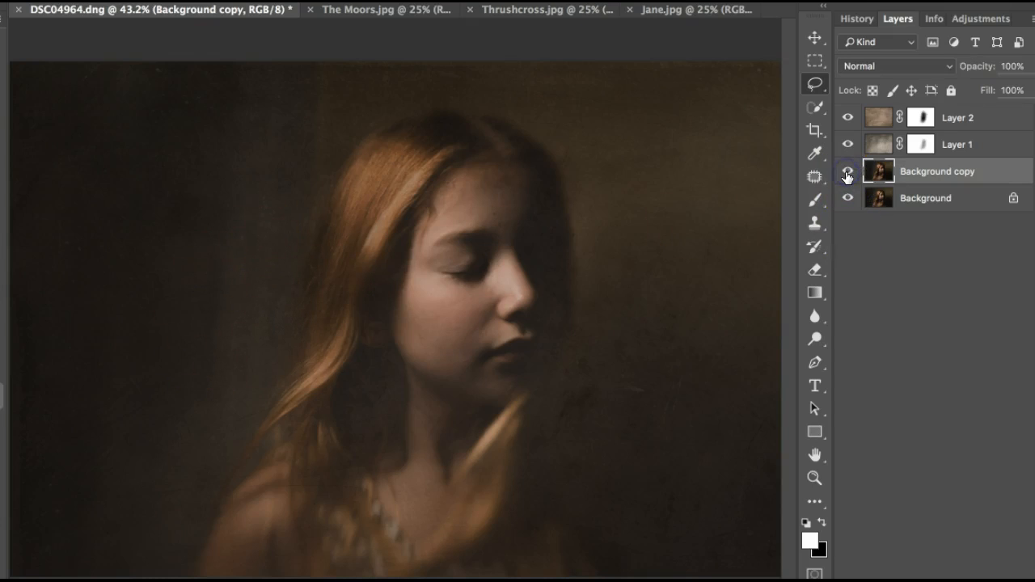
click(847, 172)
click(848, 172)
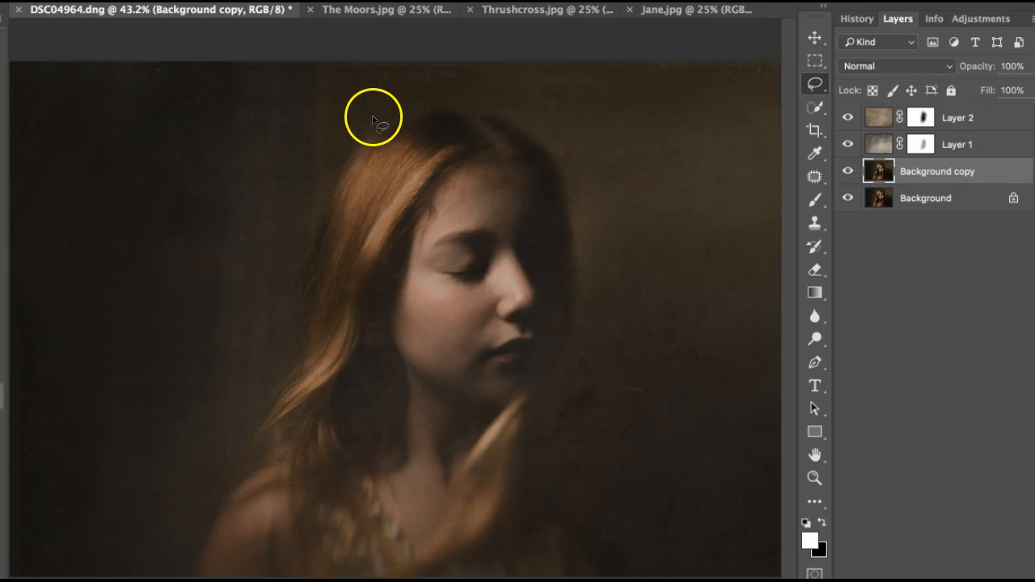
Lasso the upper door area beside the top of the girl's hair on the background copy and feather the selection
drag(273, 279, 293, 242)
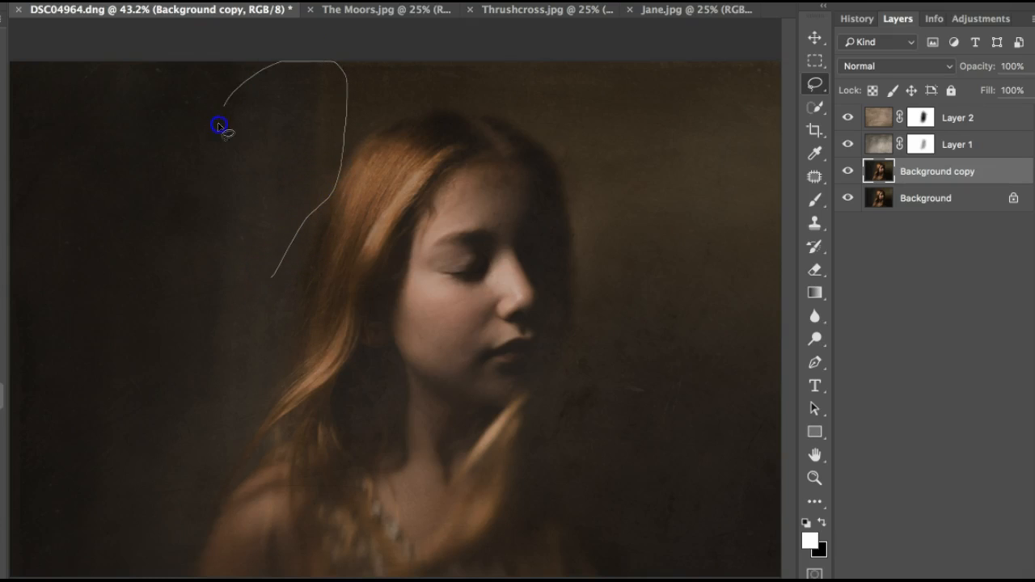
drag(246, 266, 265, 271)
right_click(291, 132)
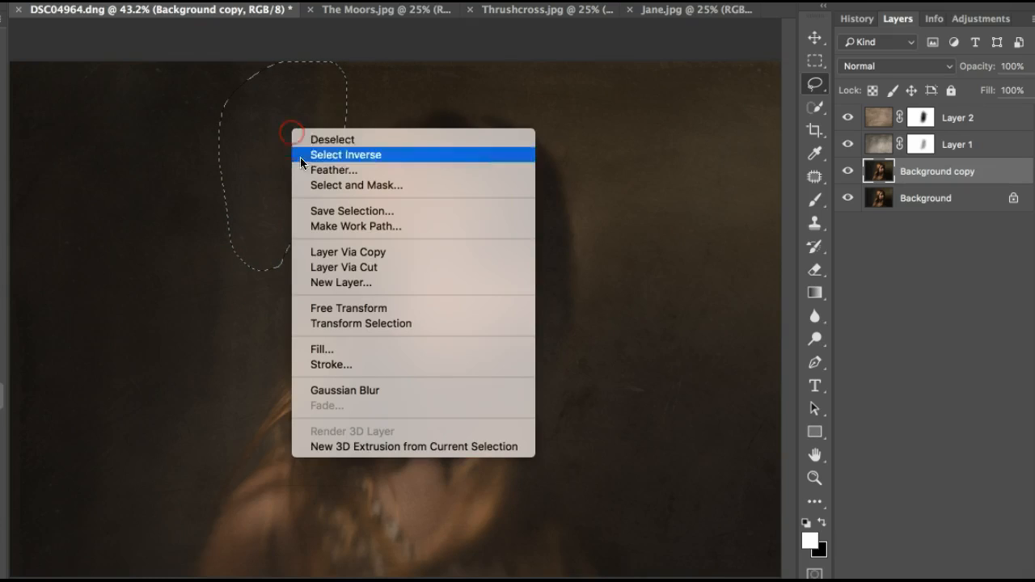
click(304, 173)
click(493, 215)
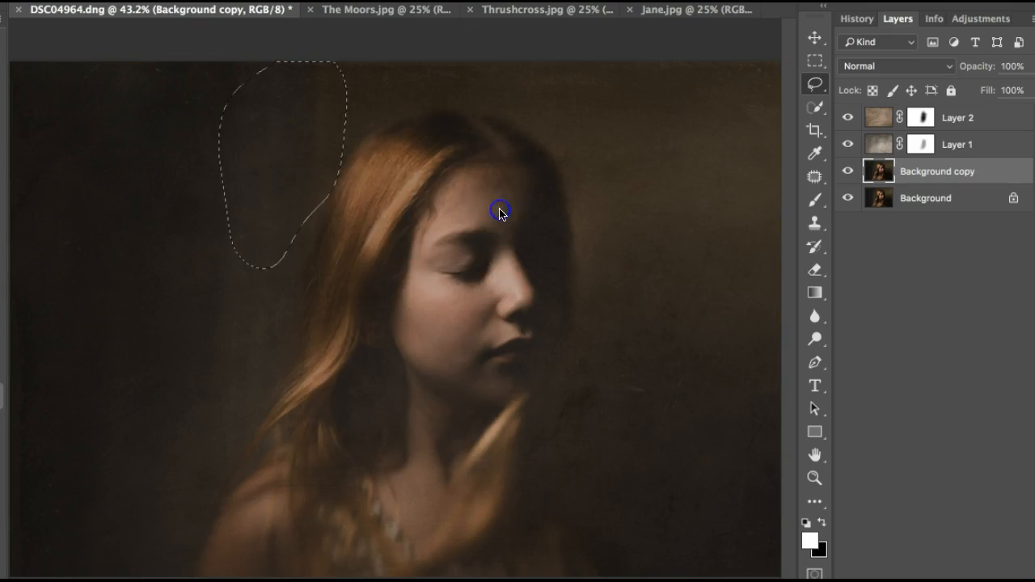
Blur the selected upper door area with a 23.3-pixel Gaussian Blur and deselect it
click(283, 1)
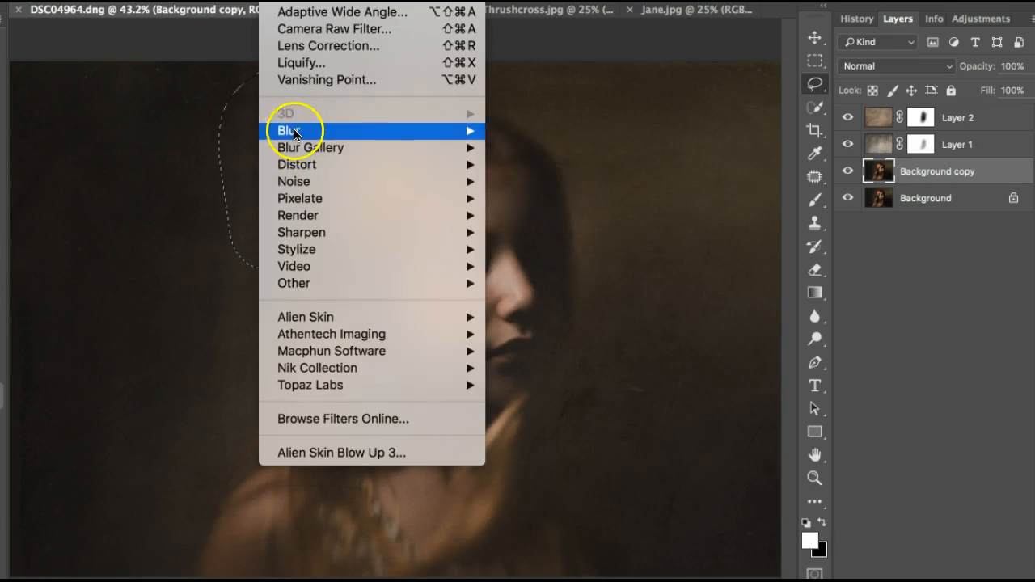
mouse_move(295, 135)
click(517, 198)
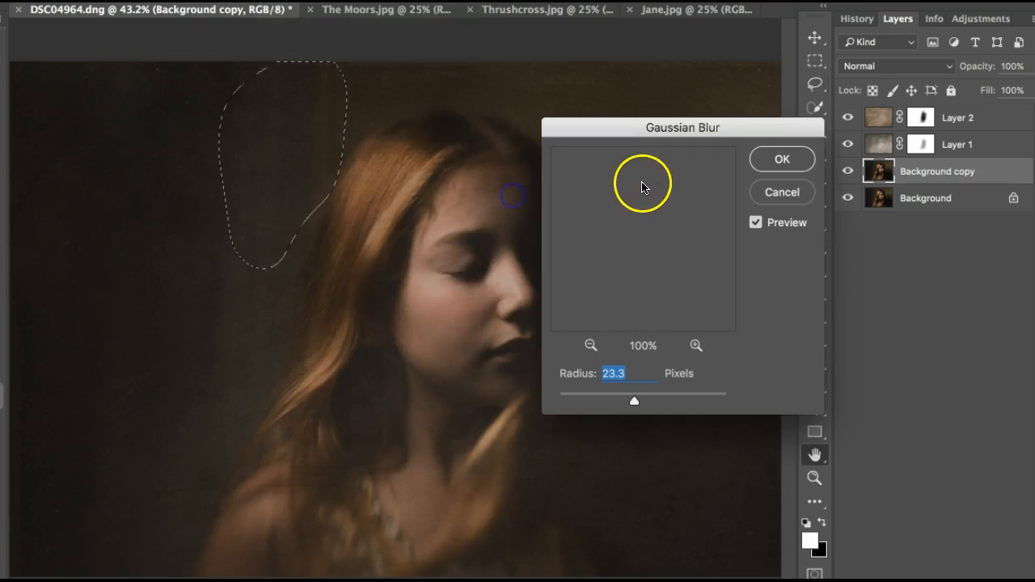
click(782, 159)
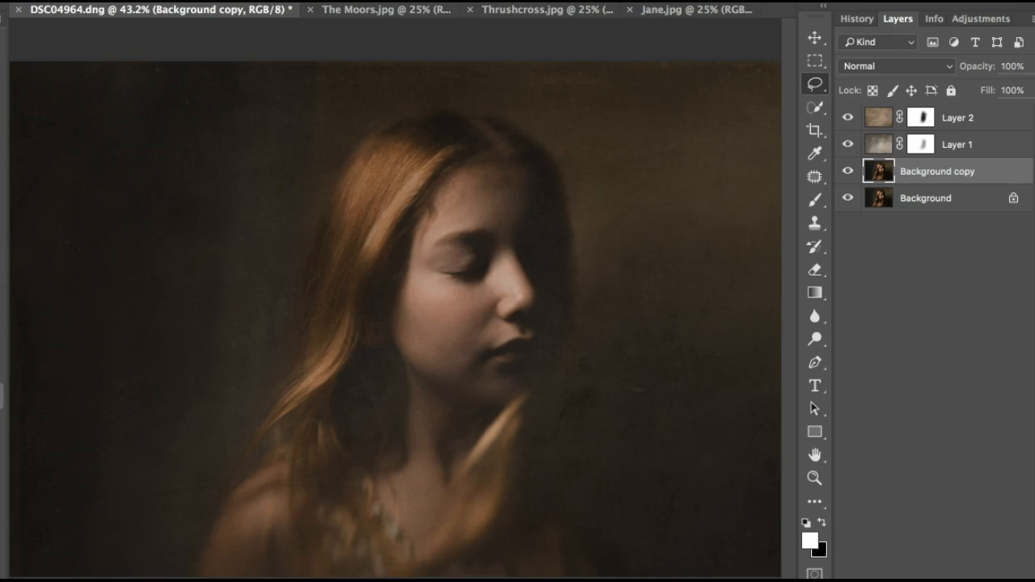
Stamp all visible layers into a new merged layer above the top texture layer
click(993, 117)
click(974, 130)
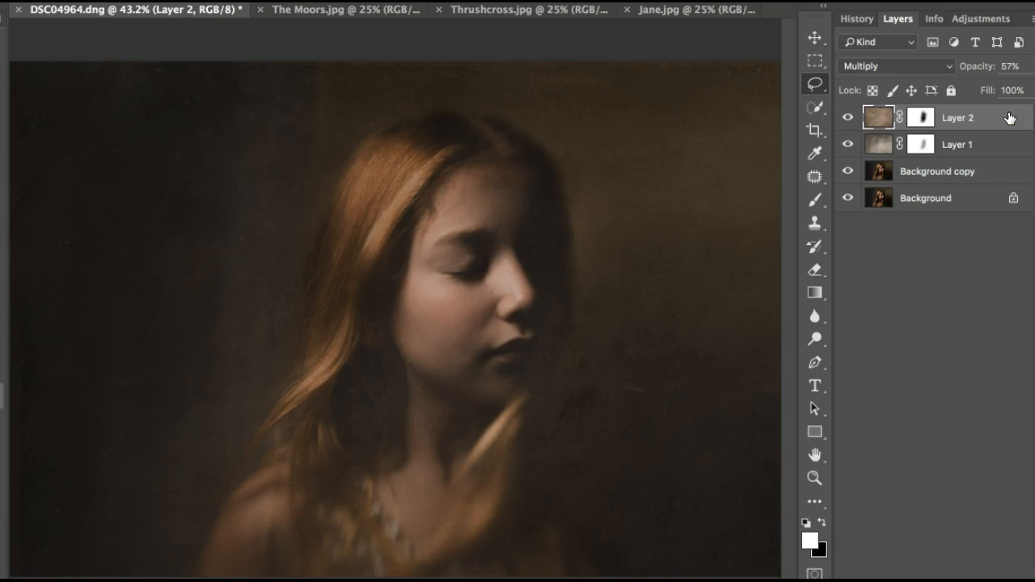
key(ctrl+shift+alt+e)
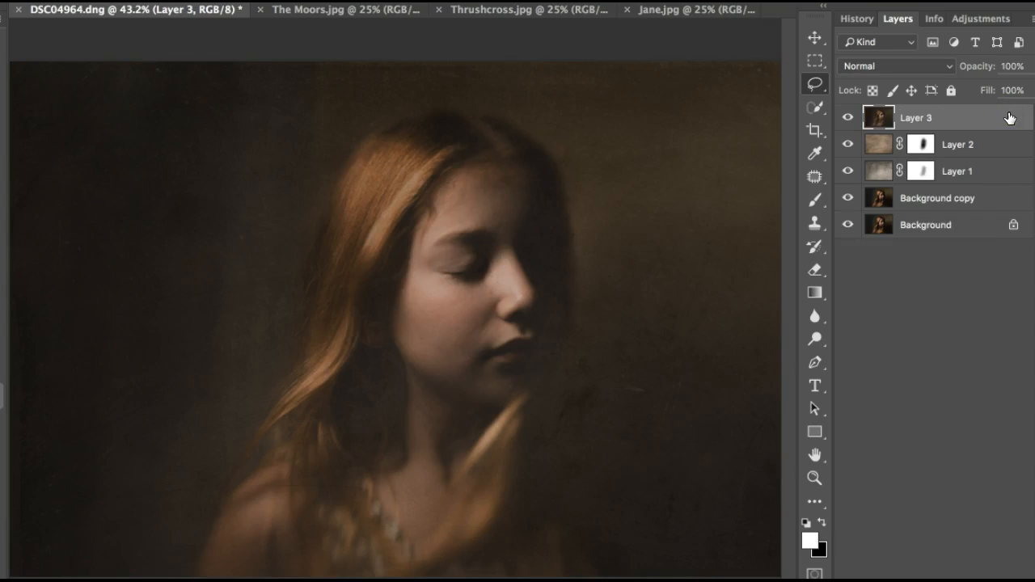
drag(1009, 118, 930, 212)
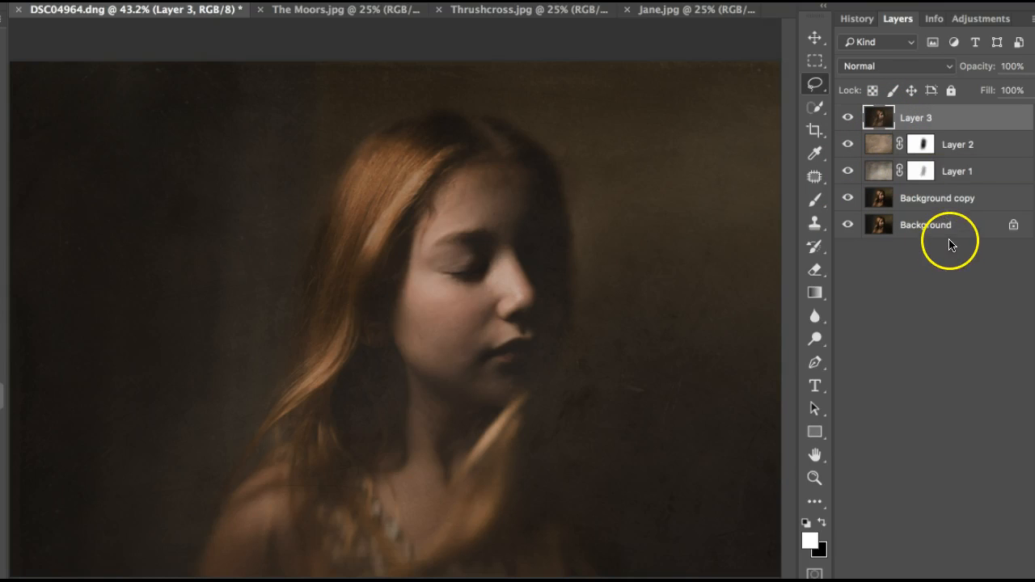
Open the merged layer in the Alien Skin Snap Art 4 filter and dismiss the clipboard message
click(279, 1)
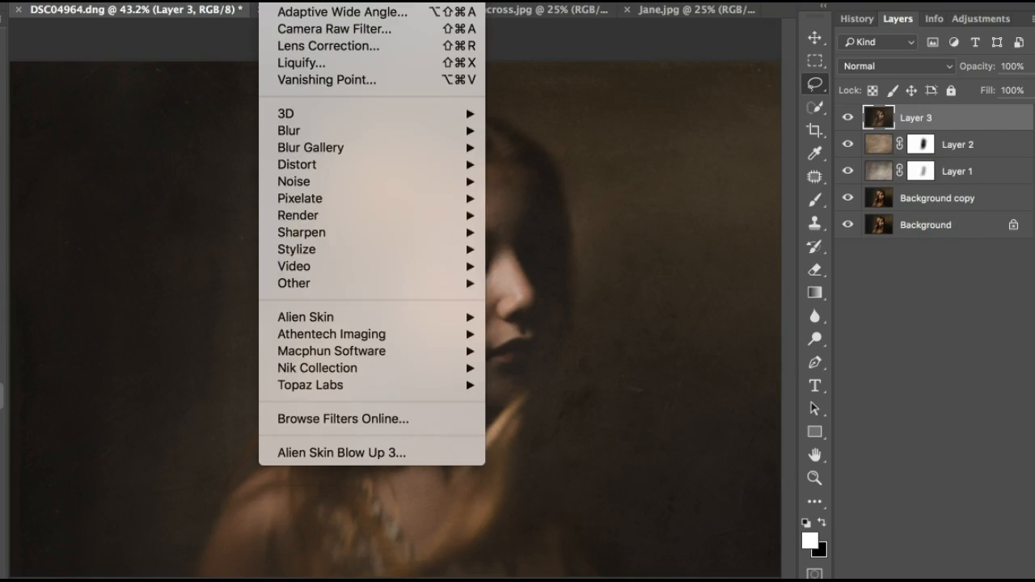
mouse_move(317, 316)
click(574, 335)
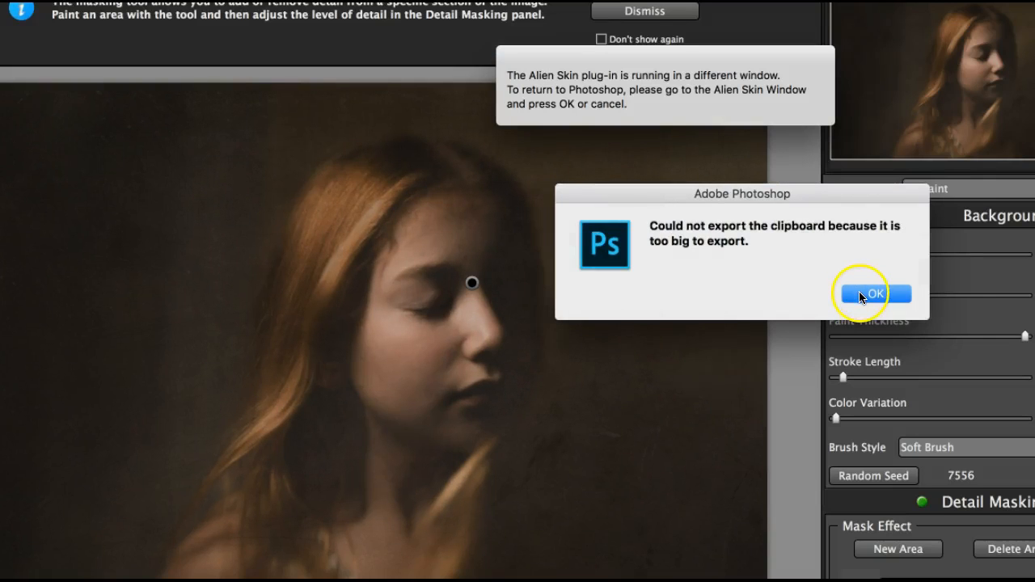
click(859, 293)
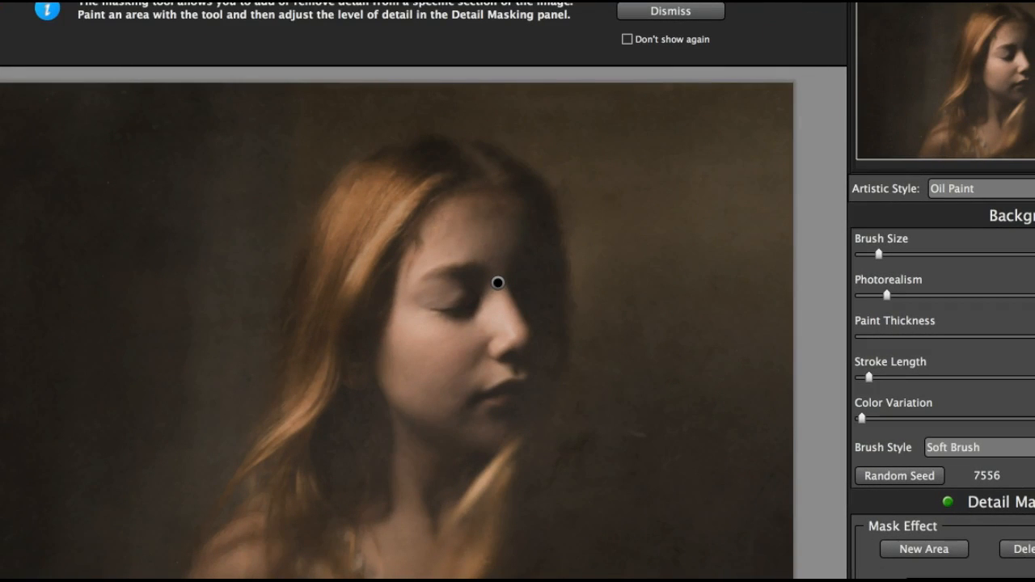
Paint a detail mask over the girl's face, neck and hair in Snap Art
key(super+equal)
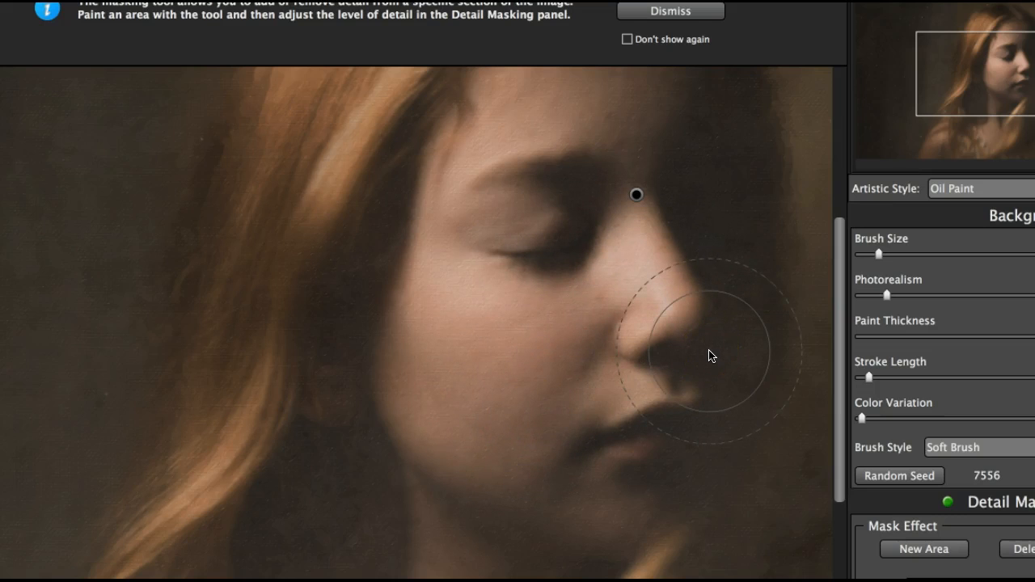
mouse_move(709, 356)
mouse_down()
mouse_move(474, 340)
mouse_move(319, 173)
mouse_move(208, 372)
mouse_up()
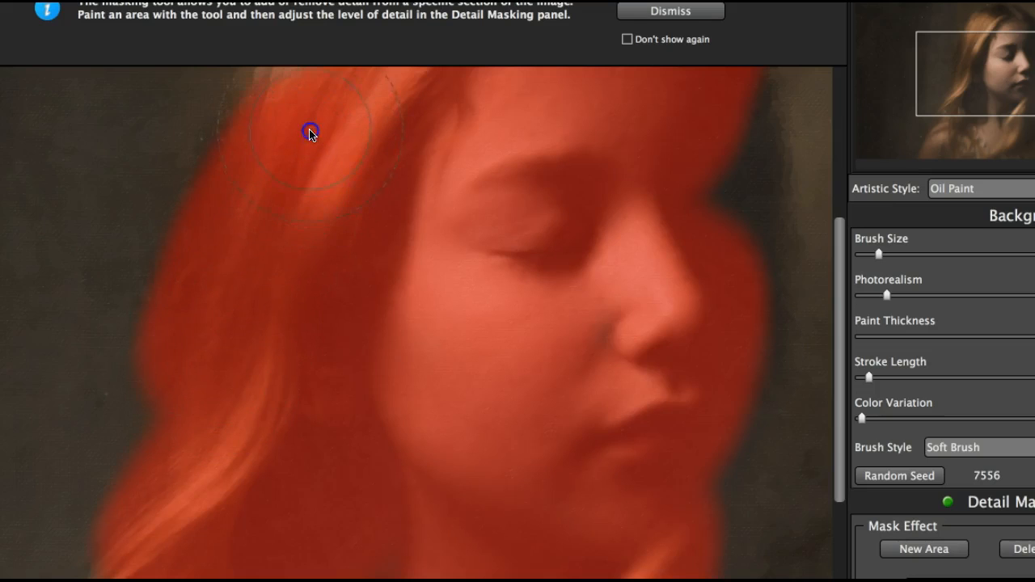
drag(184, 473, 188, 475)
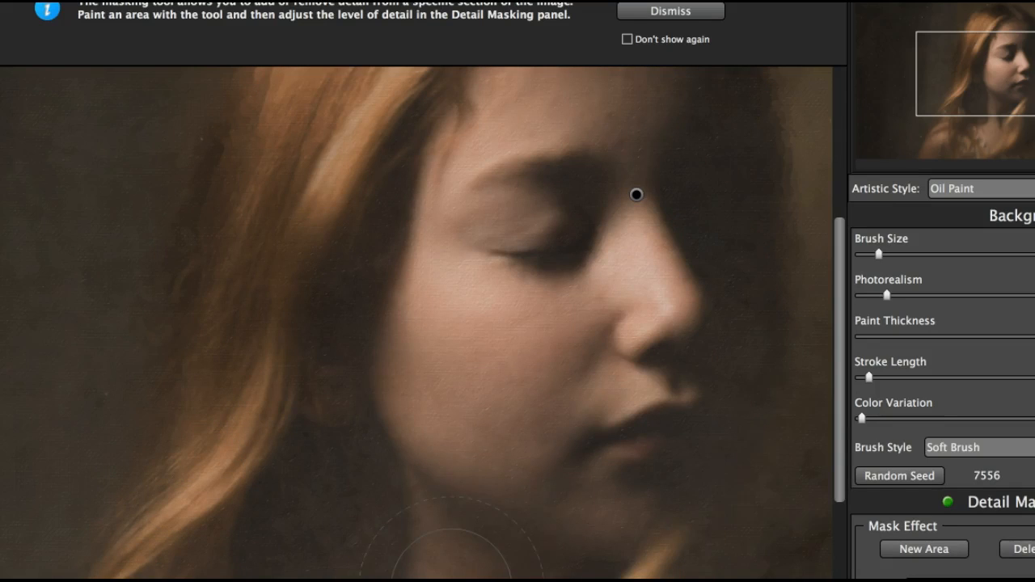
Review the Detail Masking settings, apply the Oil Paint effect to the merged layer and dismiss the clipboard message
scroll(954, 478, down, 3)
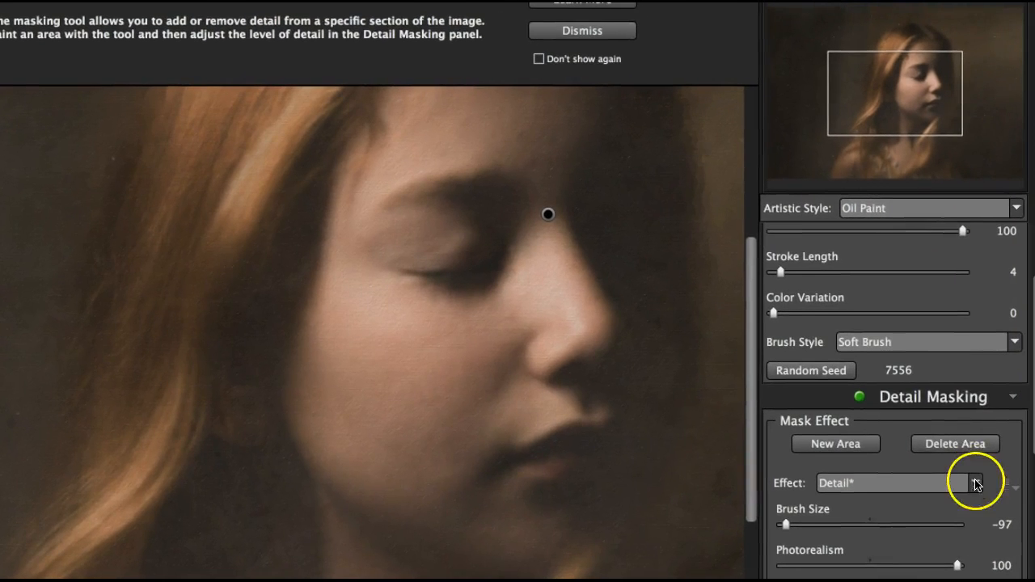
scroll(936, 415, down, 2)
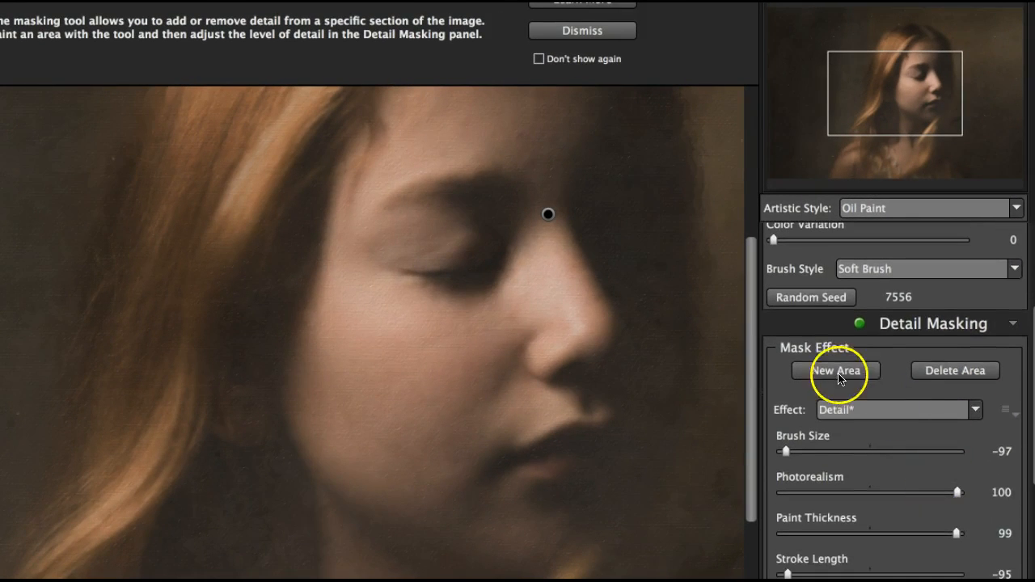
scroll(963, 404, down, 3)
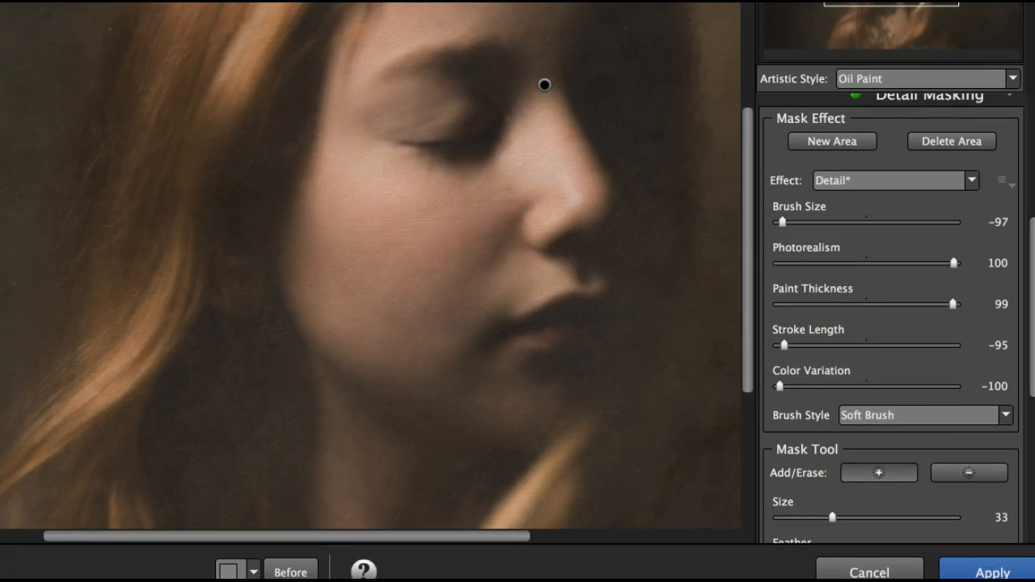
click(1001, 564)
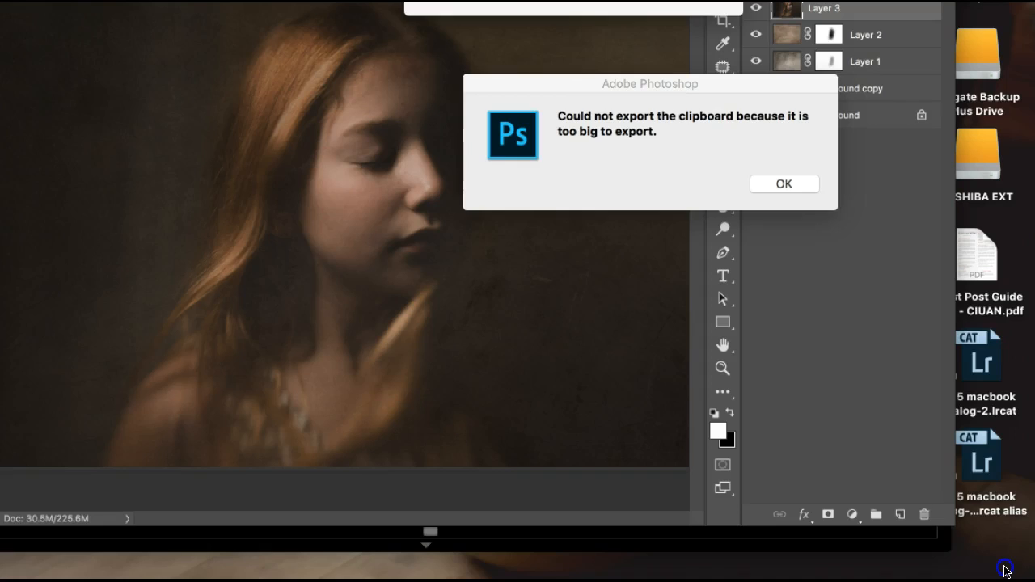
key(Return)
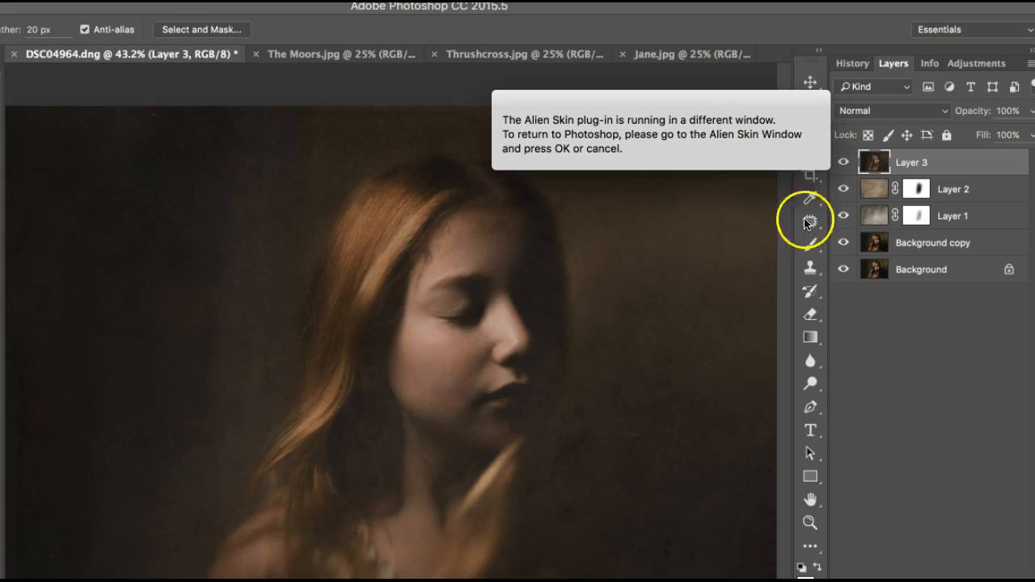
drag(763, 162, 760, 159)
click(899, 394)
drag(642, 87, 524, 580)
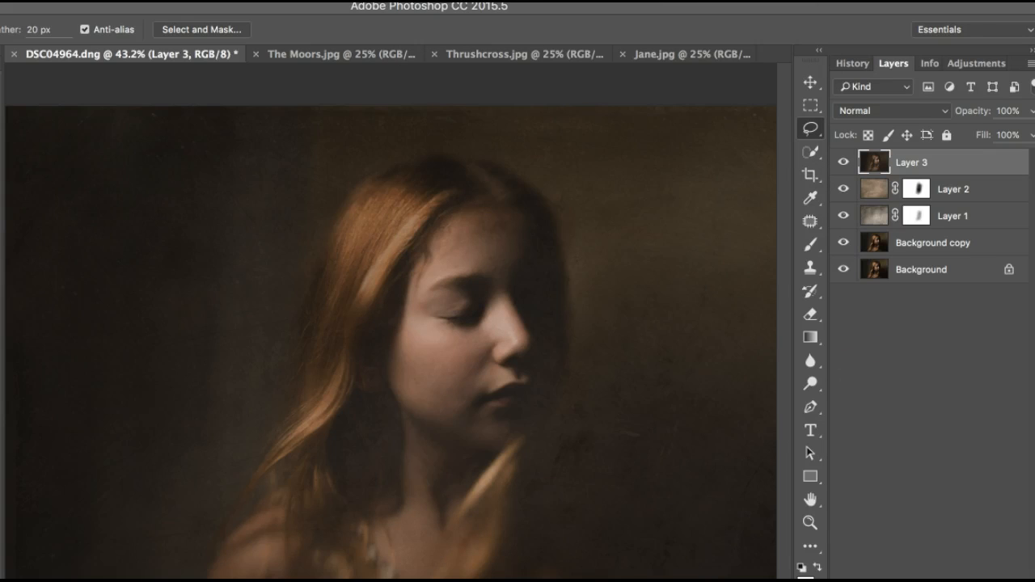
Examine the oil-paint texture on the girl's cheek at 200% zoom, and return to the full-image view
click(961, 161)
click(457, 356)
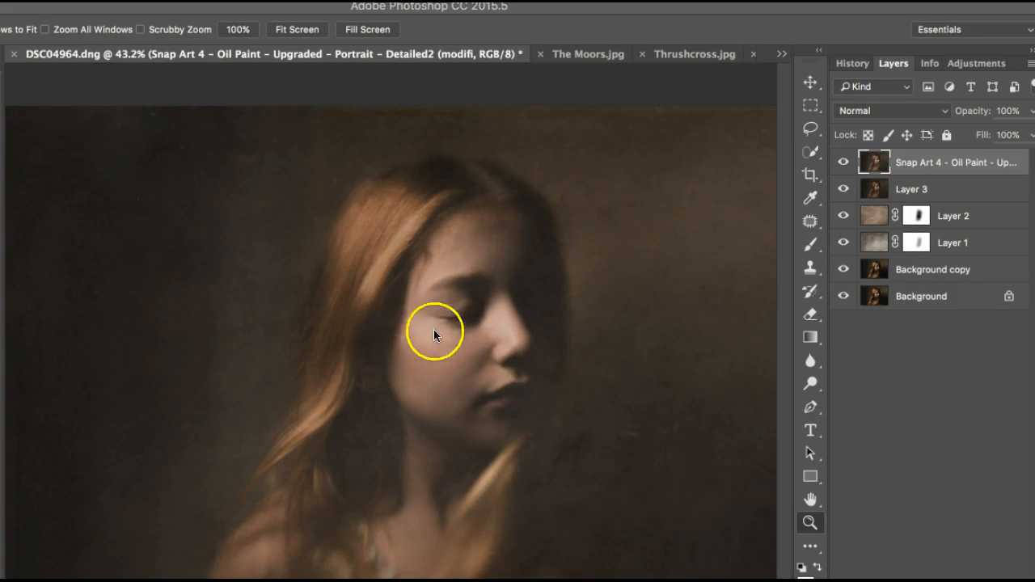
click(461, 377)
click(459, 372)
click(459, 372)
click(459, 369)
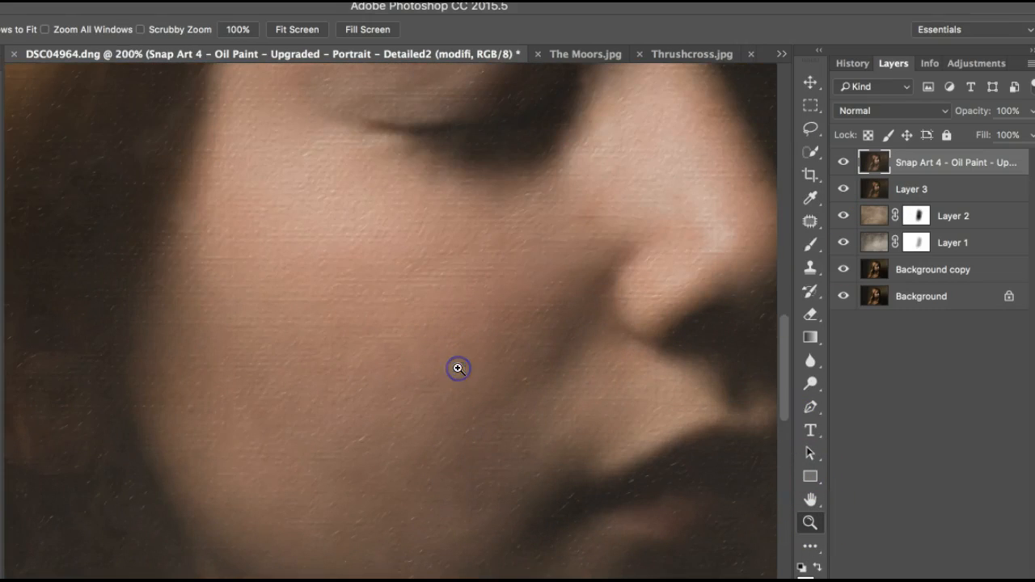
click(524, 201)
click(303, 31)
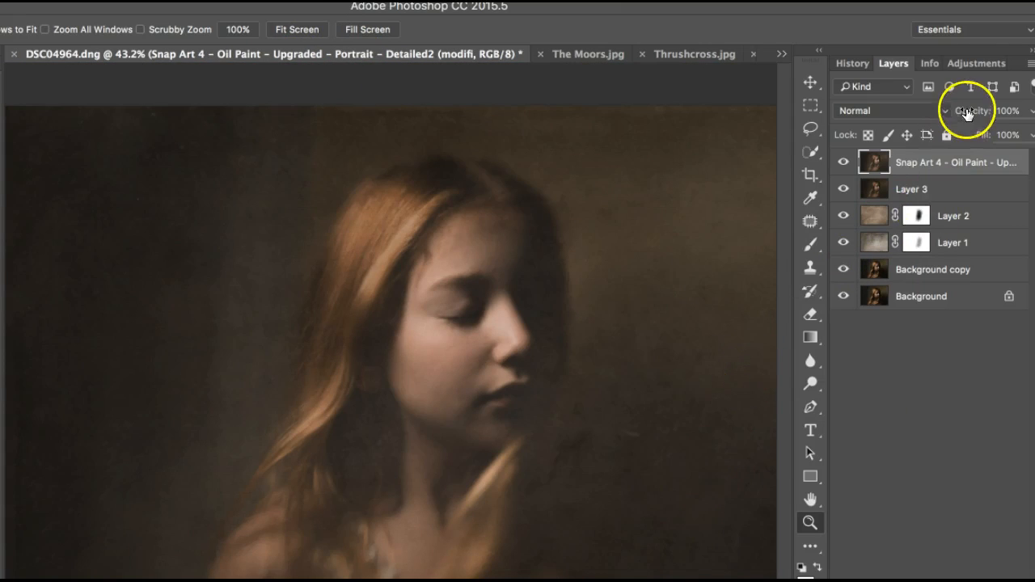
Add a Curves adjustment layer above the oil-paint layer and raise the RGB midpoint slightly to brighten the image
click(973, 64)
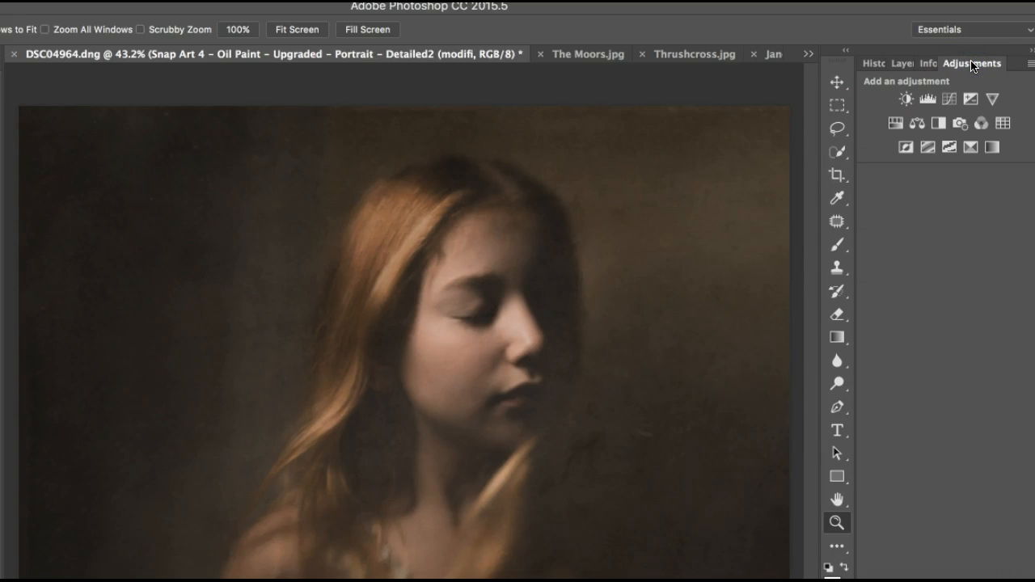
click(948, 100)
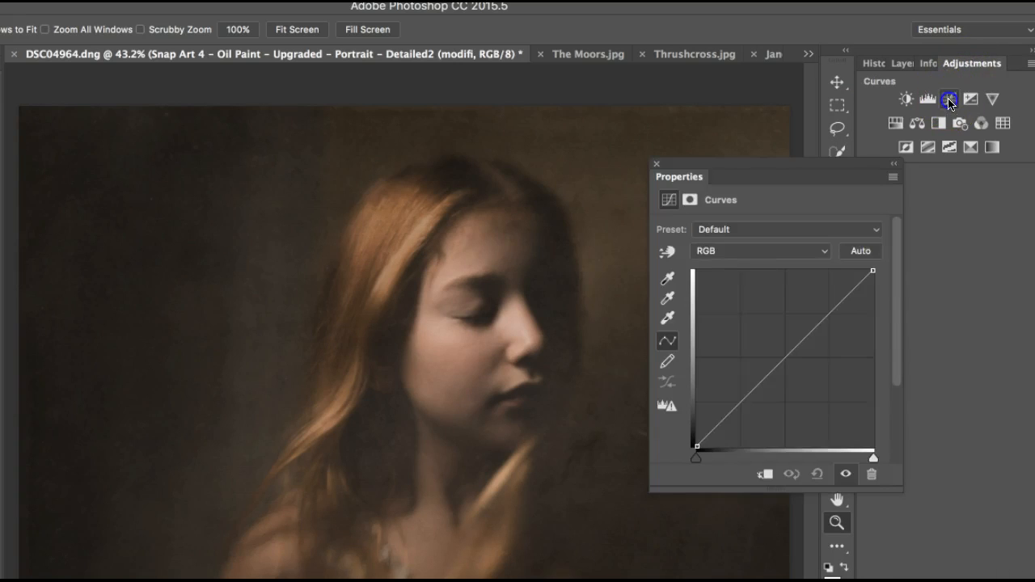
drag(786, 359, 784, 352)
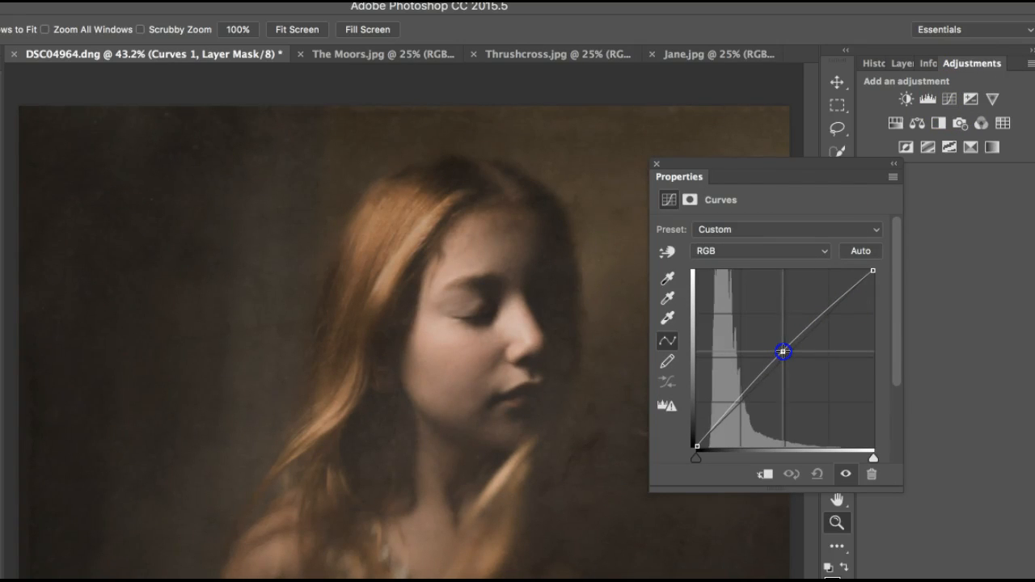
click(655, 170)
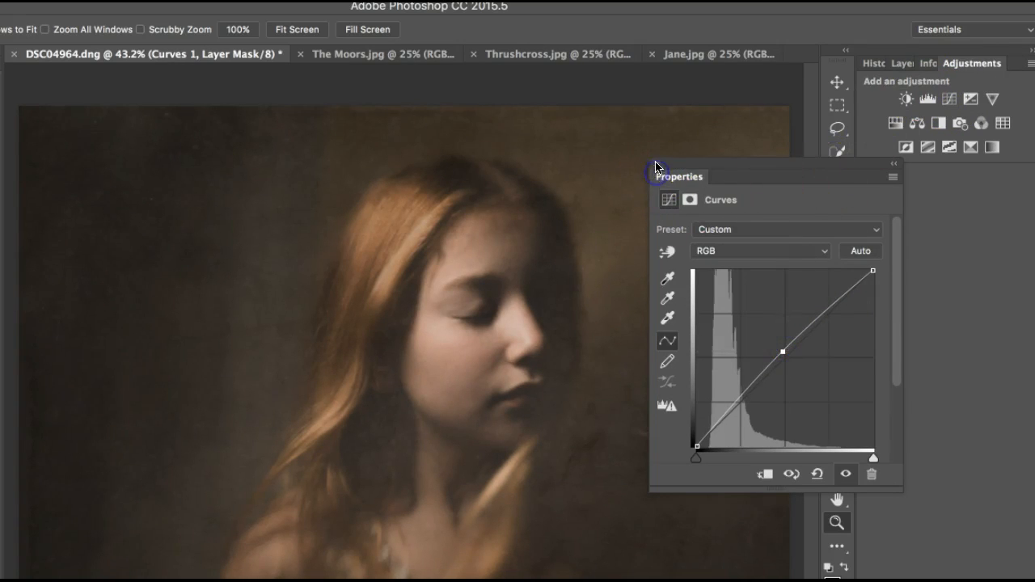
Invert the brightening Curves layer's mask to black and reduce the Brush size for fine mask painting
click(902, 63)
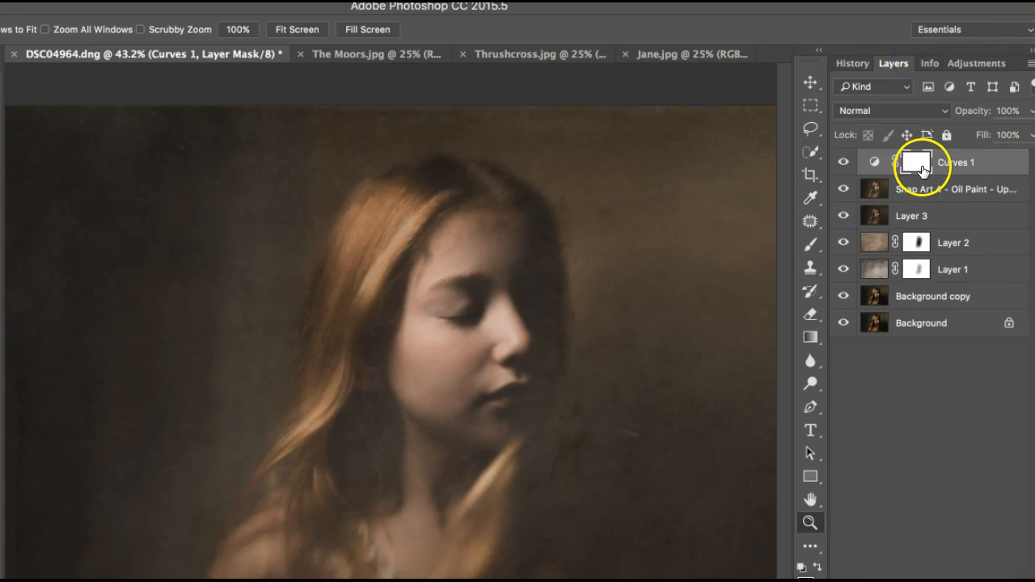
key(ctrl+i)
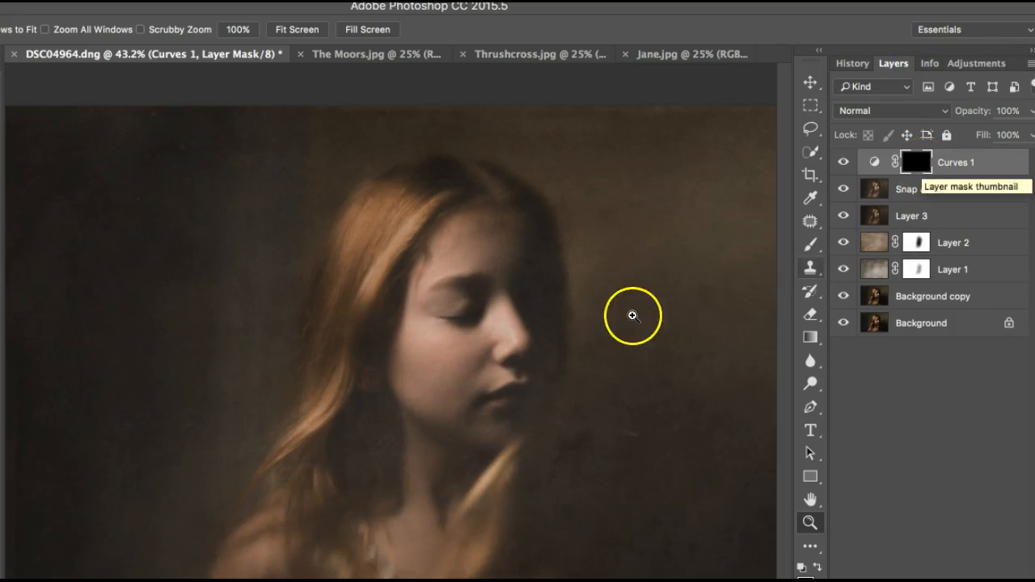
key(b)
key(bracketleft)
key(bracketleft)
key(bracketleft)
key(bracketleft)
key(bracketleft)
key(bracketleft)
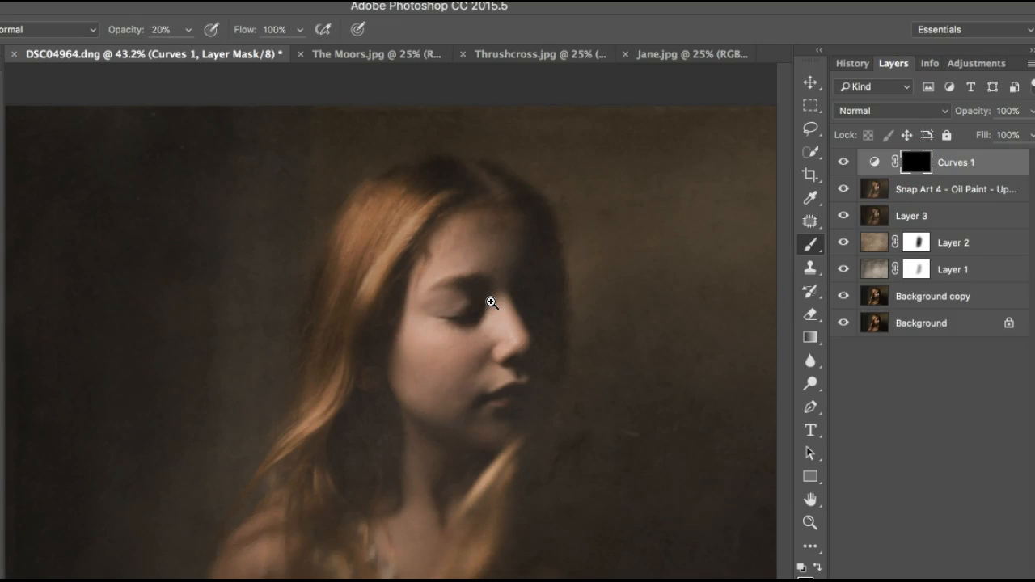
Paint white on the brightening Curves mask over the girl's closed eyelid, the side of her nose and her cheek at 200% zoom
click(809, 523)
click(442, 324)
click(441, 324)
click(442, 324)
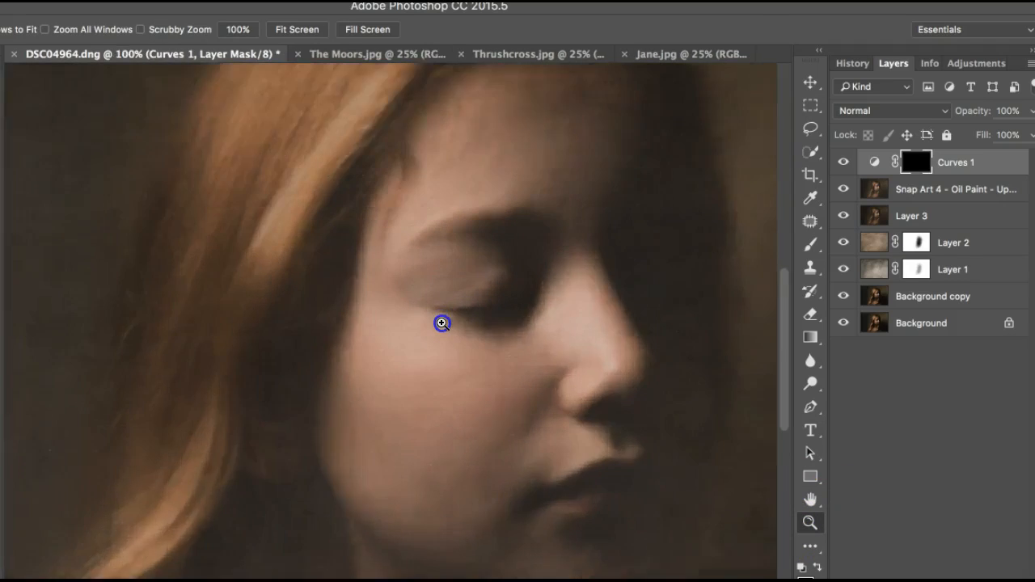
click(442, 323)
key(b)
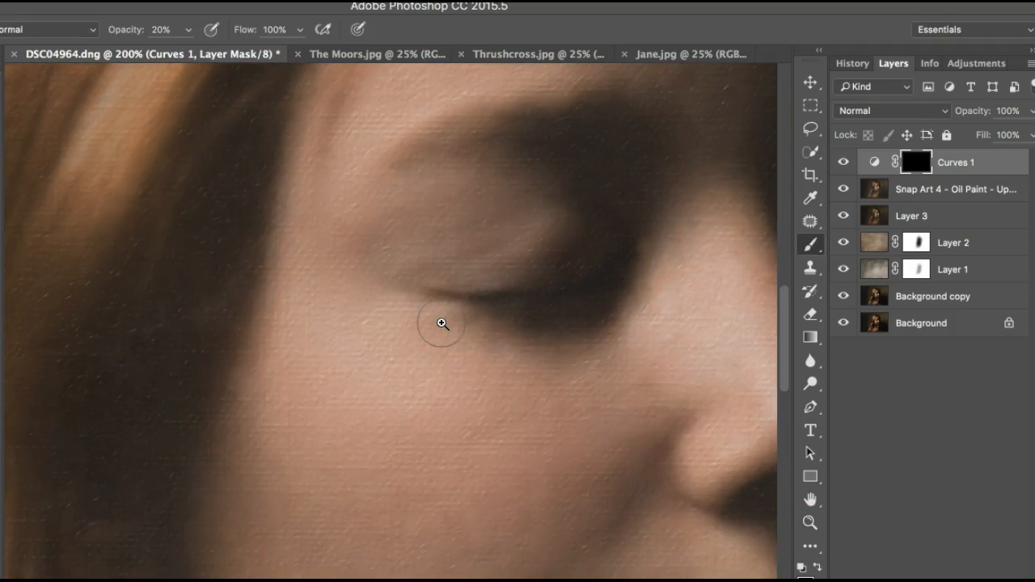
click(438, 296)
click(541, 266)
click(553, 132)
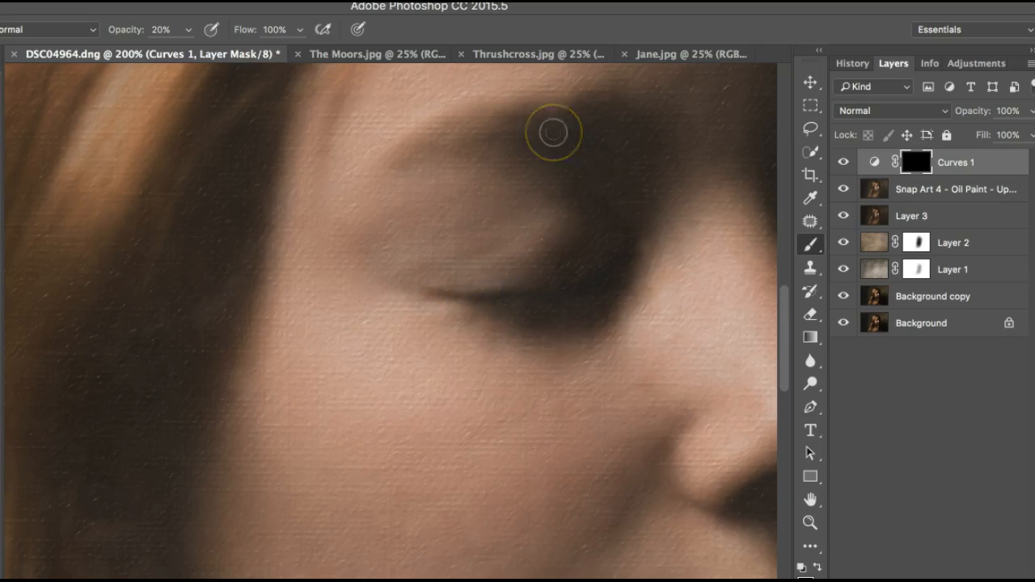
mouse_move(558, 226)
mouse_down()
mouse_move(445, 249)
mouse_move(557, 225)
mouse_move(518, 246)
mouse_move(624, 272)
mouse_move(559, 234)
mouse_move(394, 263)
mouse_move(536, 226)
mouse_move(481, 243)
mouse_move(561, 229)
mouse_move(459, 237)
mouse_move(545, 237)
mouse_move(496, 243)
mouse_up()
click(624, 273)
drag(697, 352, 644, 433)
click(430, 440)
mouse_move(430, 440)
mouse_down()
mouse_move(523, 372)
mouse_move(543, 476)
mouse_move(481, 452)
mouse_move(503, 437)
mouse_up()
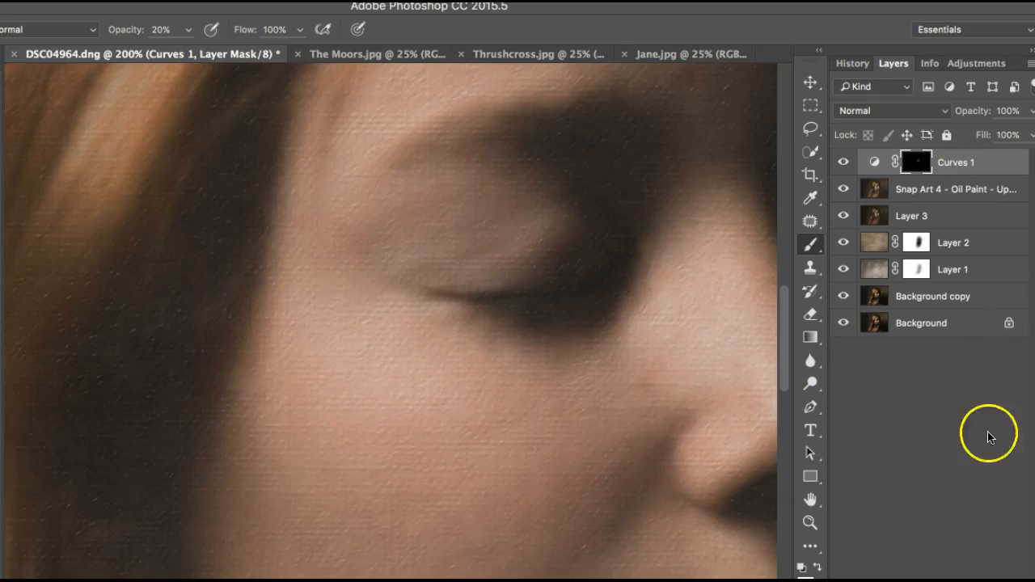
Add a second Curves adjustment layer with the RGB midpoint lowered slightly to darken the image, and invert its mask to black
click(980, 64)
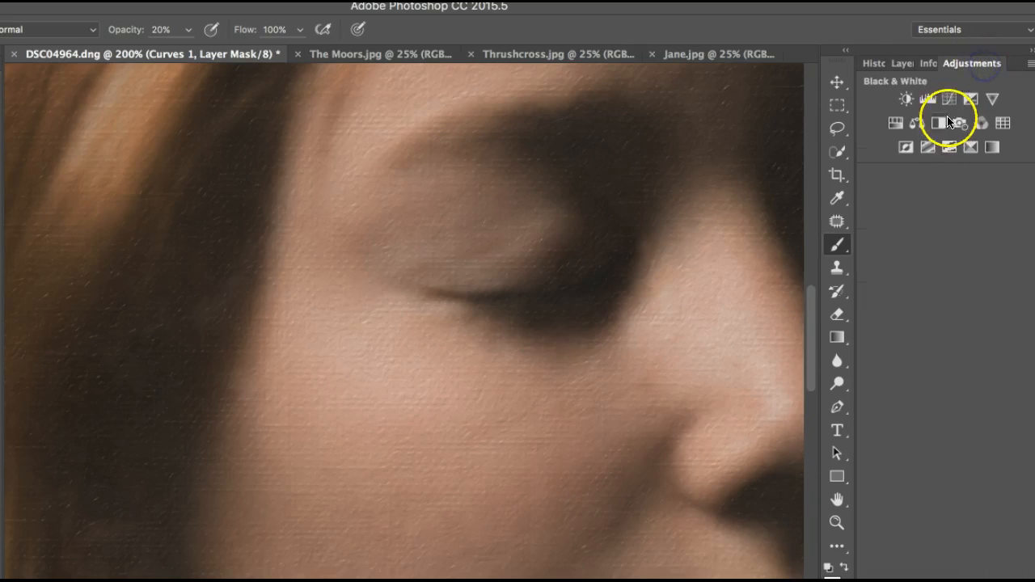
click(949, 99)
click(791, 357)
drag(791, 358, 794, 363)
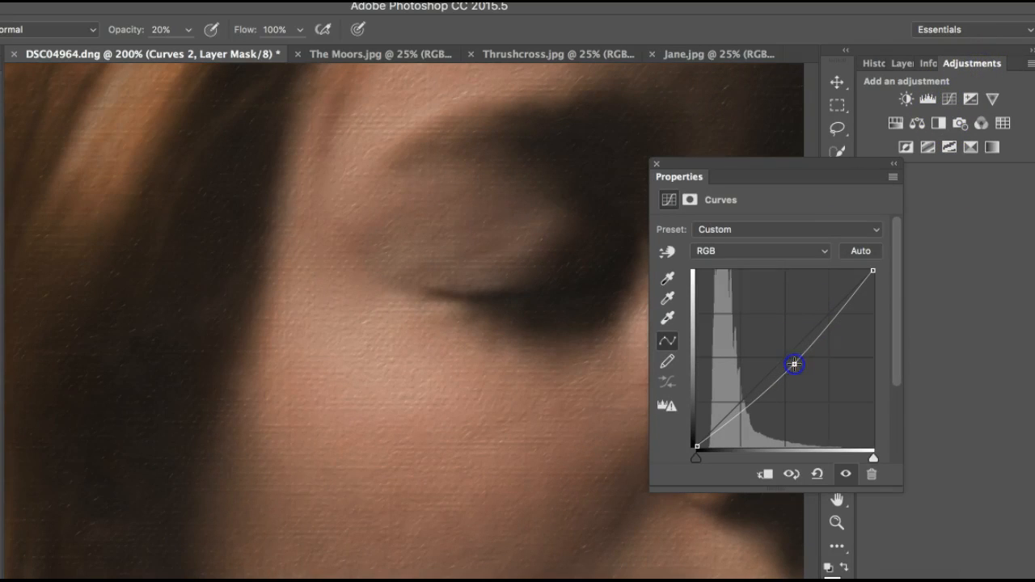
click(657, 166)
click(901, 63)
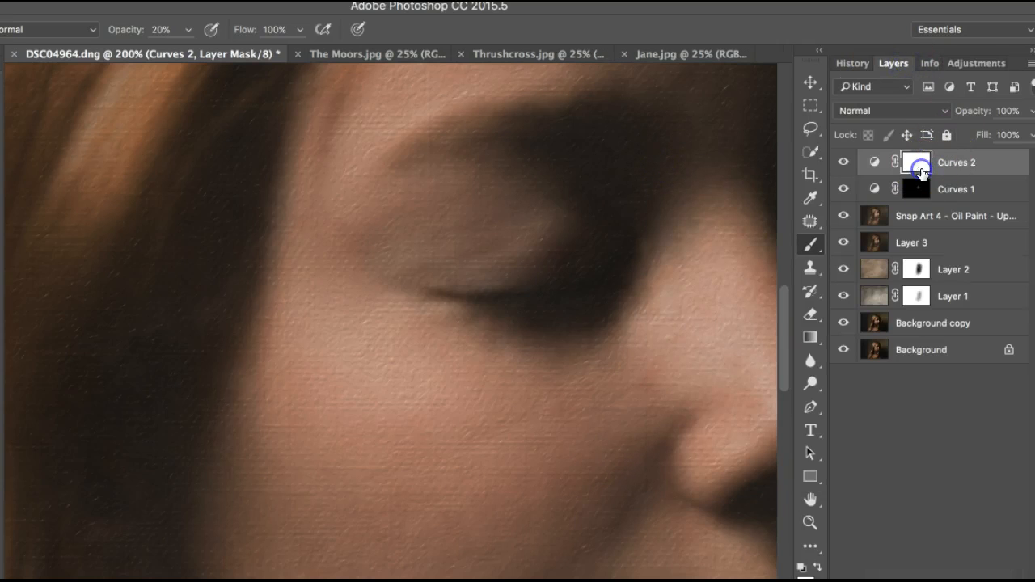
key(super+i)
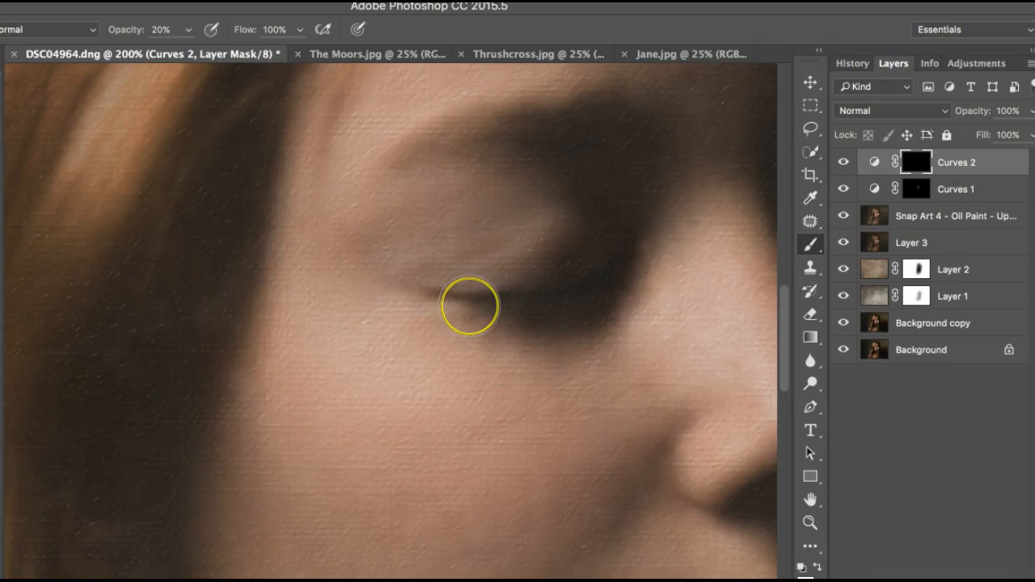
Paint white on the darkening Curves mask along the lash line, the crease beside the nose and the eye socket
mouse_move(451, 296)
mouse_down()
mouse_move(462, 291)
mouse_move(451, 294)
mouse_up()
drag(523, 288, 441, 287)
drag(663, 439, 641, 474)
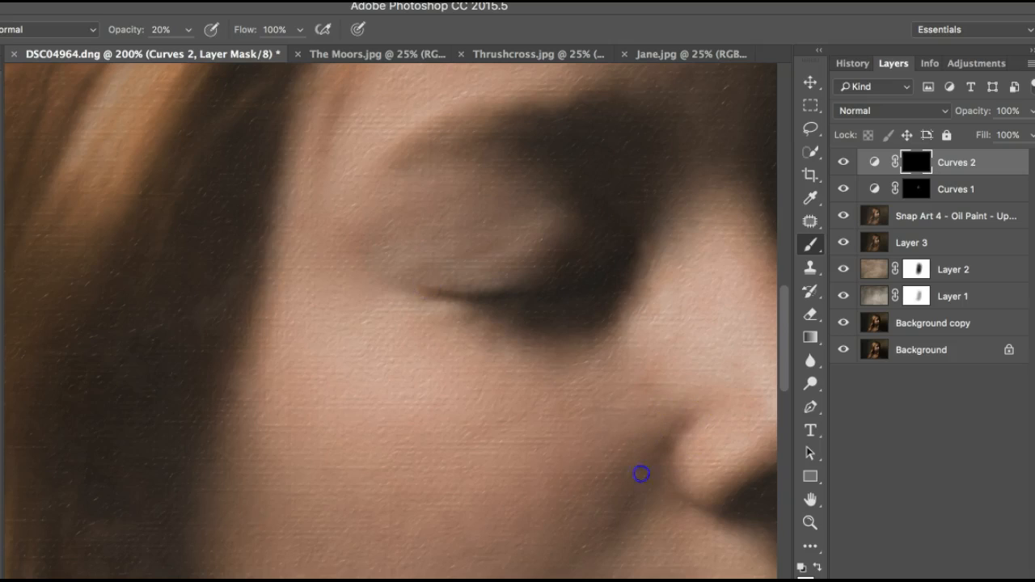
drag(617, 509, 617, 509)
drag(665, 512, 666, 513)
mouse_move(632, 319)
mouse_down()
mouse_move(471, 304)
mouse_move(368, 204)
mouse_move(411, 282)
mouse_move(130, 81)
mouse_move(33, 46)
mouse_move(204, 156)
mouse_move(501, 170)
mouse_up()
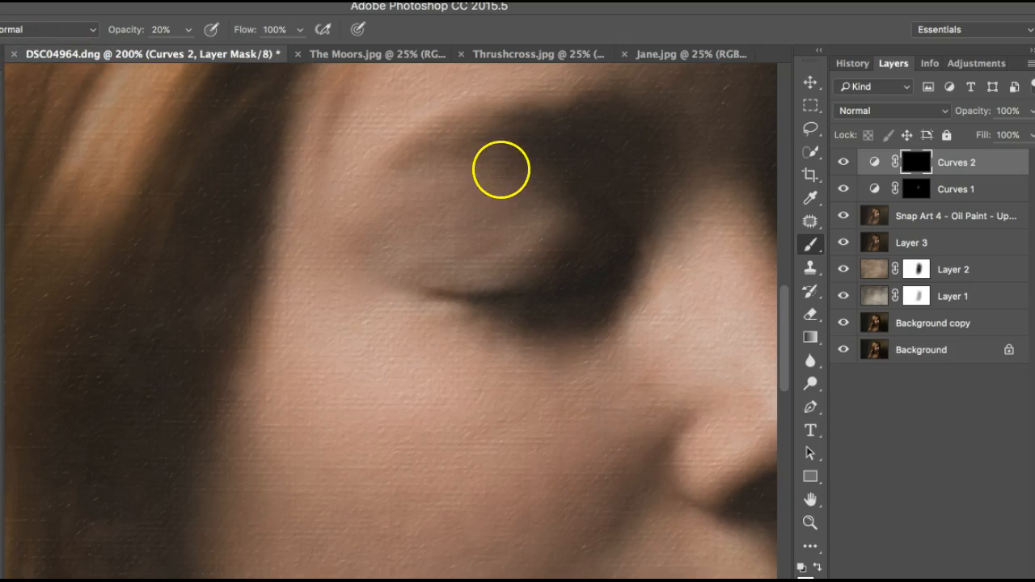
click(810, 522)
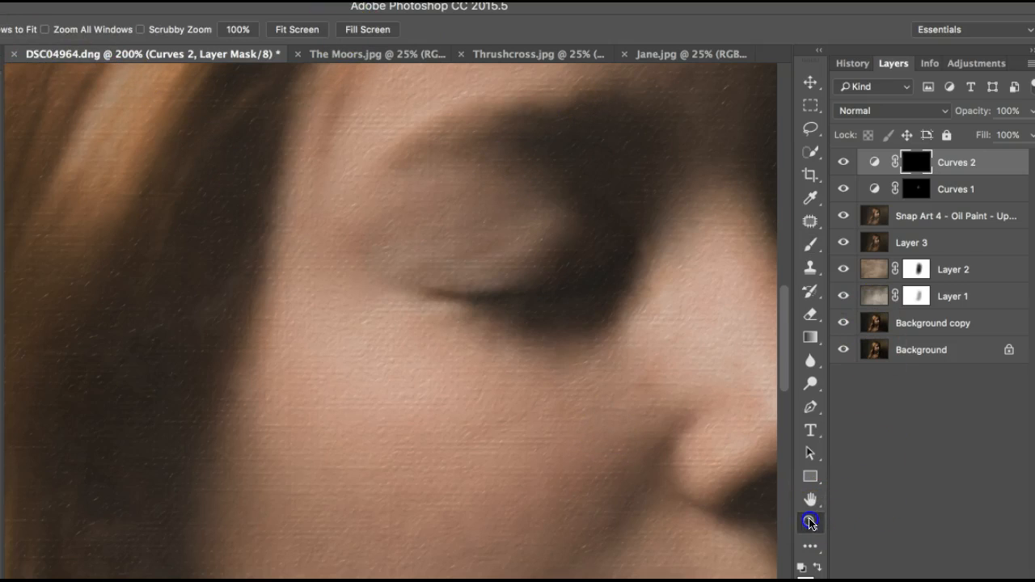
click(297, 29)
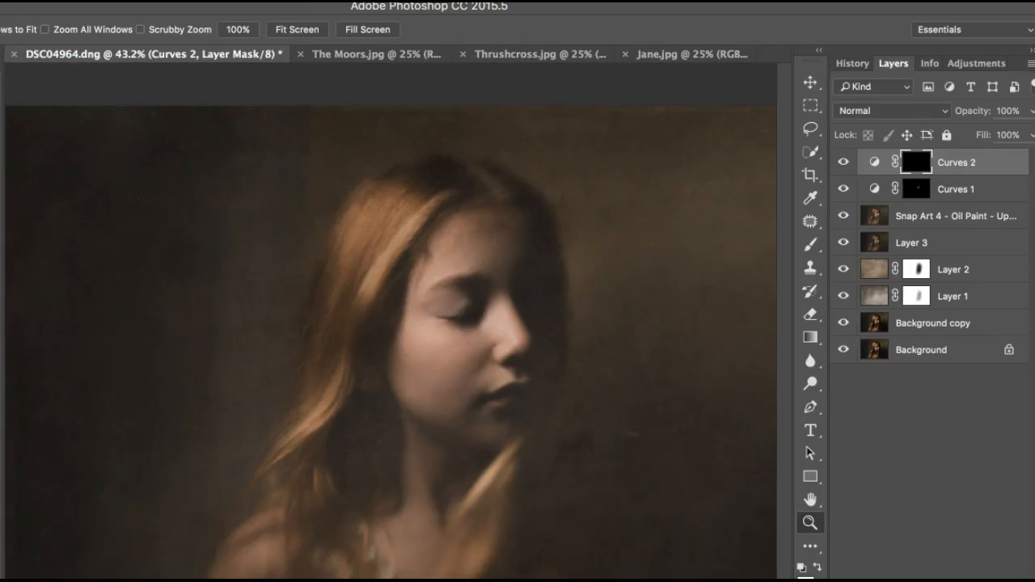
Switch to Lightroom and compare the previously finished version of the portrait with the adjacent photo
key(super+Tab)
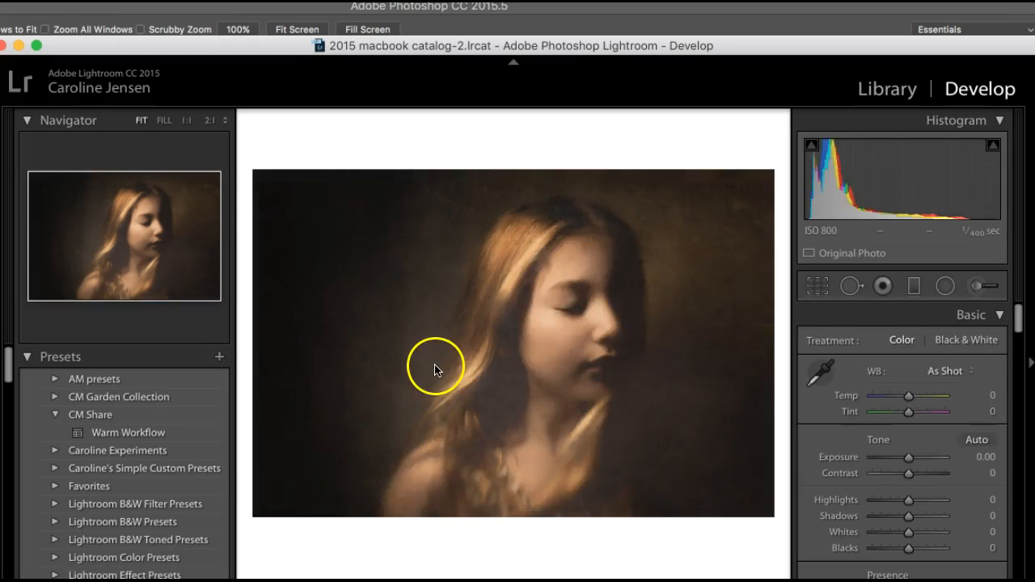
key(Right)
key(Left)
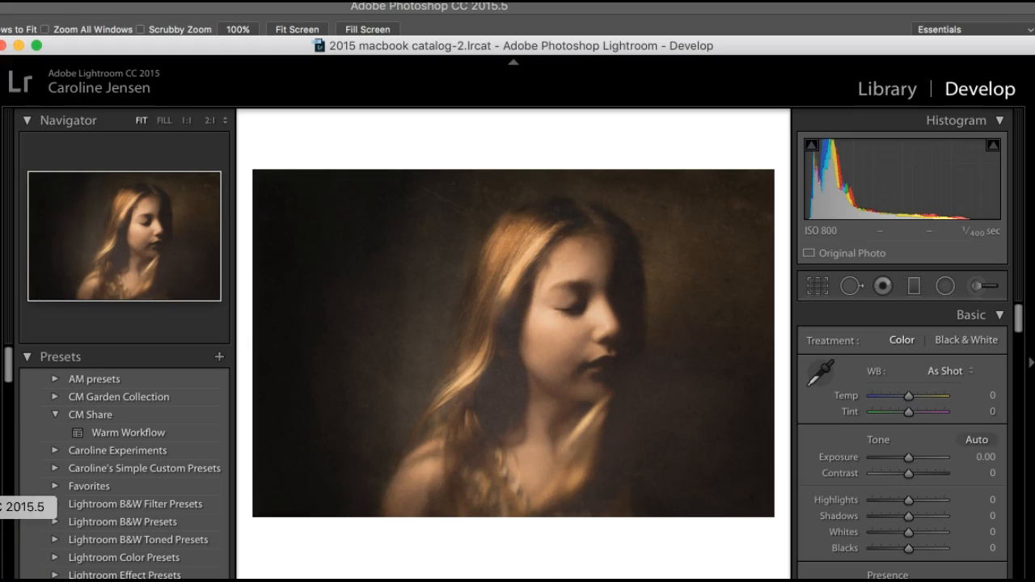
Return to Photoshop and save the layered portrait
click(2, 507)
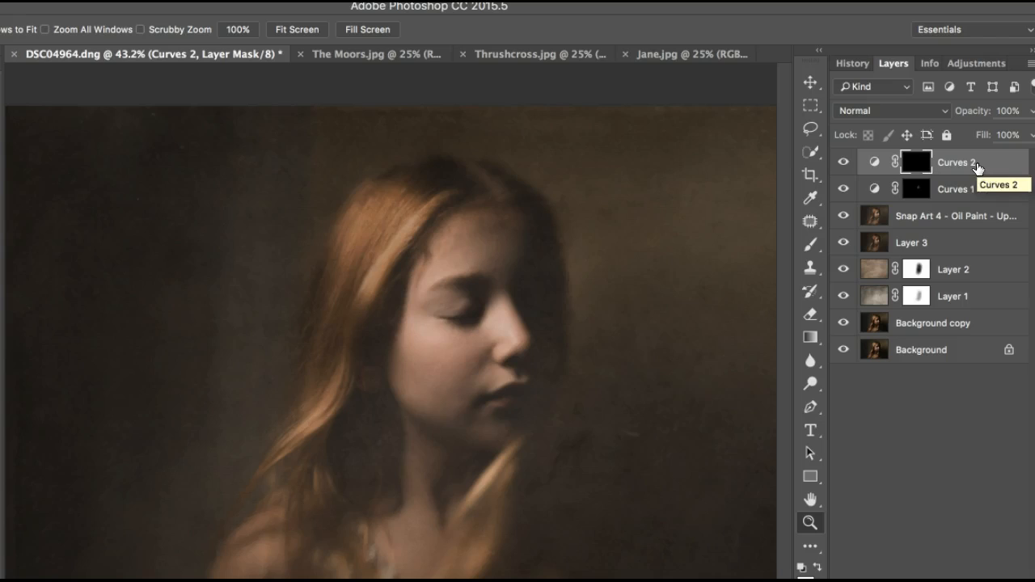
key(super+s)
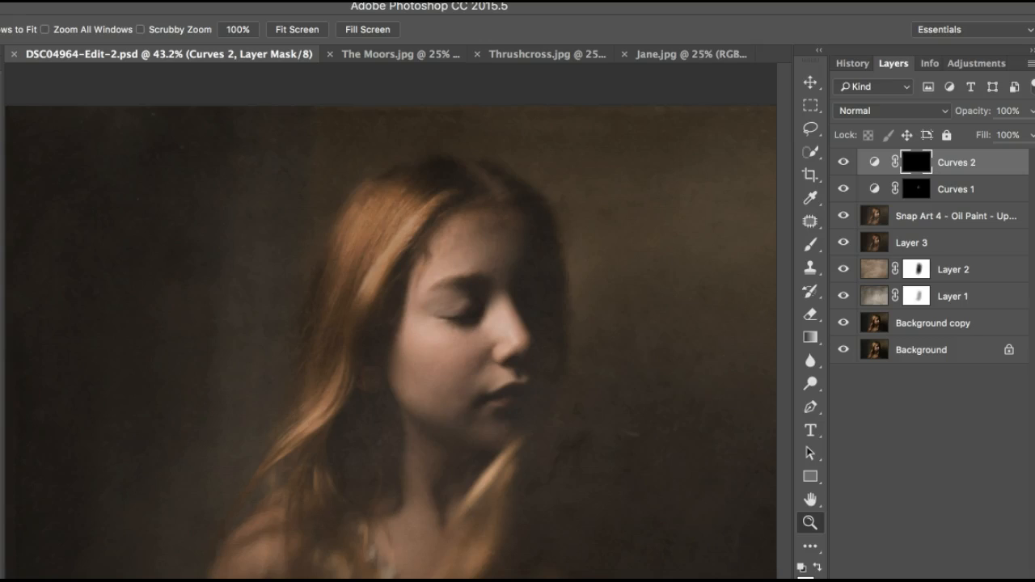
Switch to Lightroom, try a Temp of +8 on the saved portrait, reset it to 0 and set Contrast to +35
key(super+Tab)
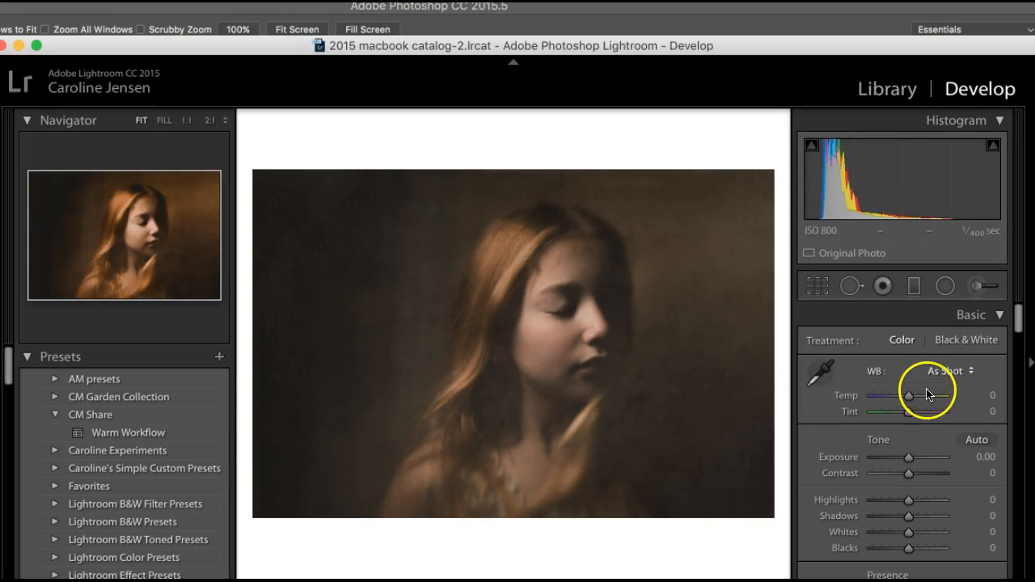
drag(910, 394, 911, 397)
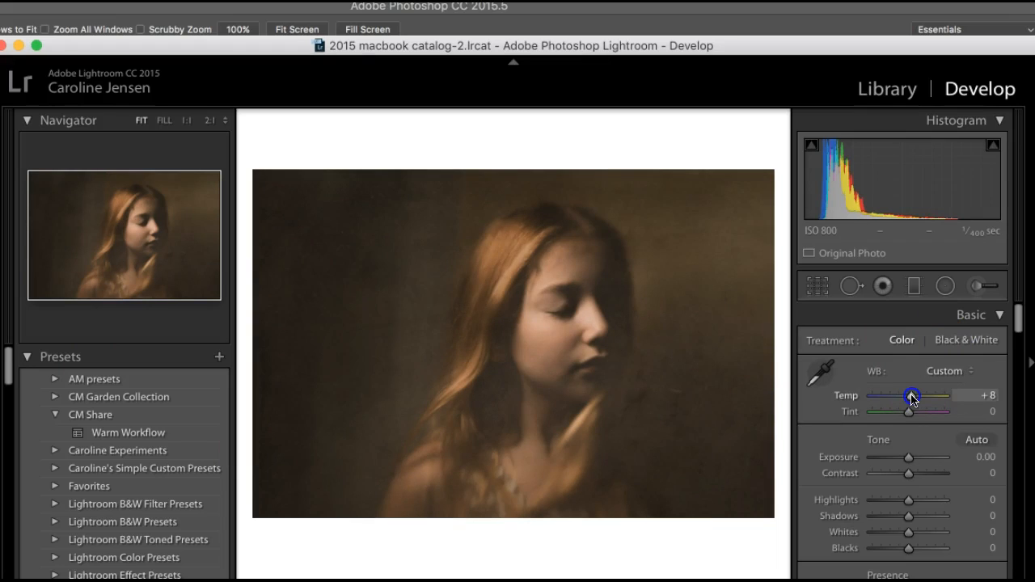
double_click(849, 396)
drag(912, 472, 922, 479)
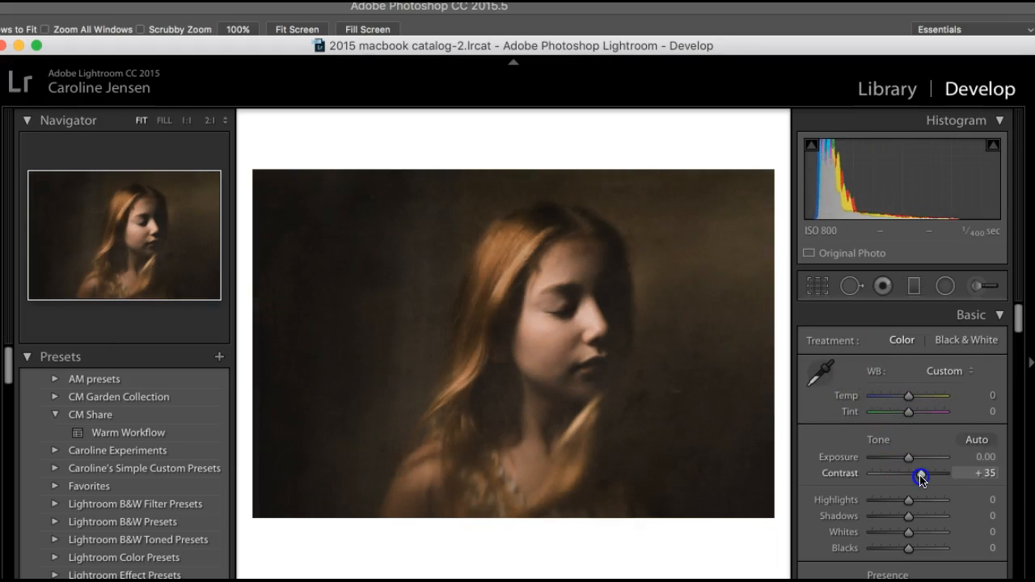
Examine the girl's face and the paint texture at 1:1 zoom, and return to the fitted view
click(631, 351)
click(459, 328)
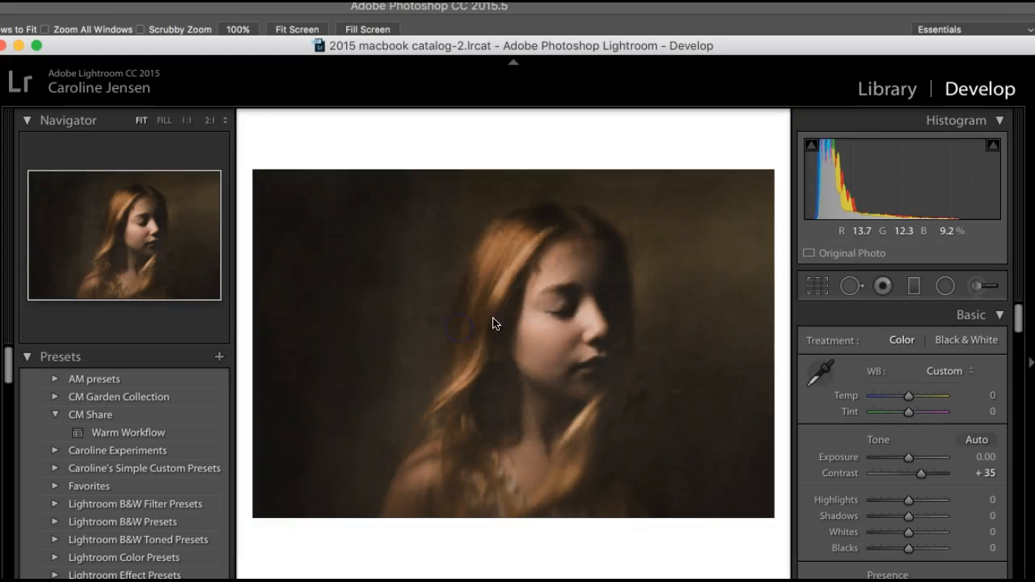
click(496, 323)
drag(605, 365, 513, 353)
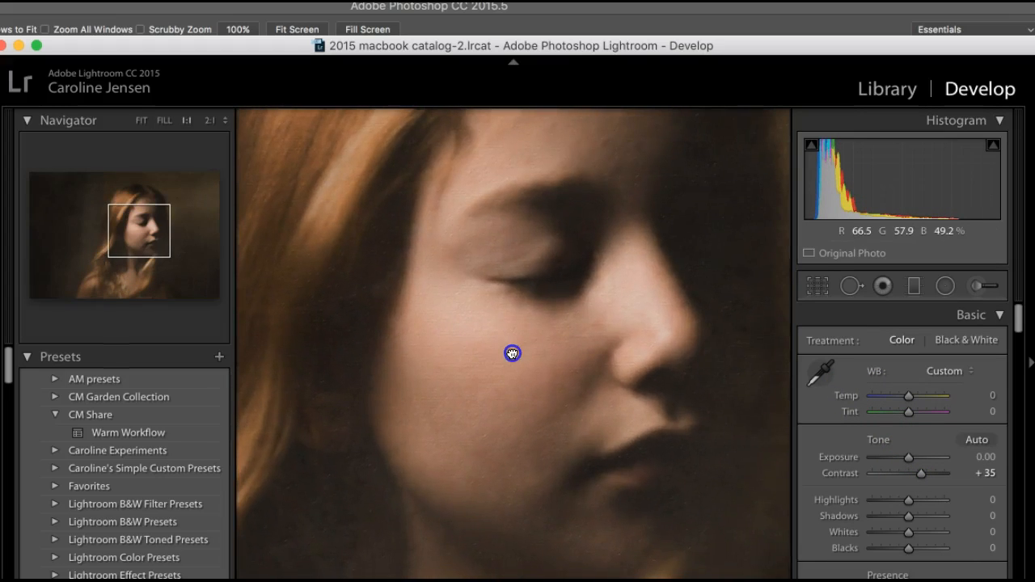
click(513, 353)
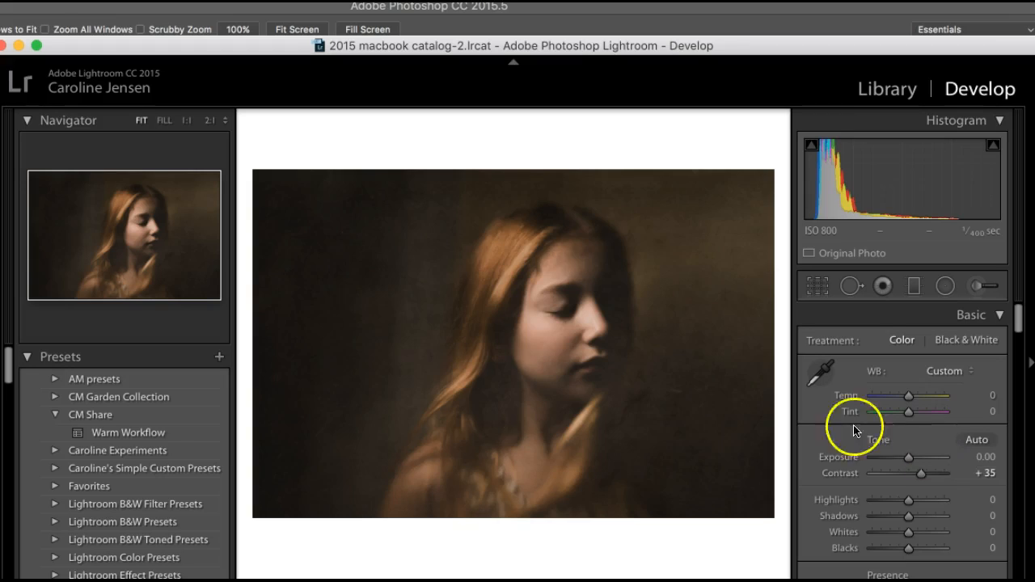
Darken the photo's left side with a diagonal Graduated Filter at Exposure -1.49, running from the upper-left corner toward the girl's face
click(914, 287)
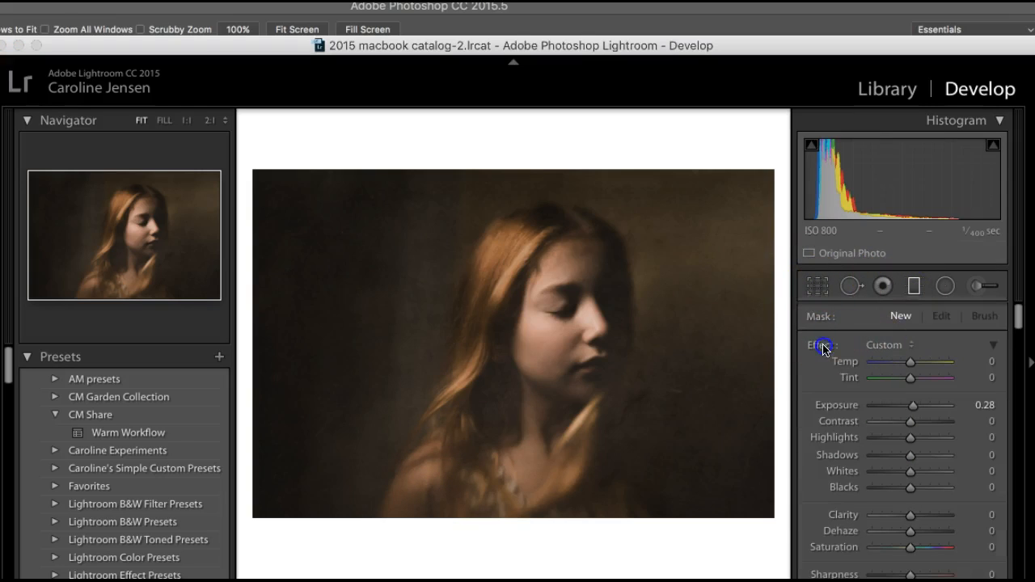
drag(912, 406, 896, 411)
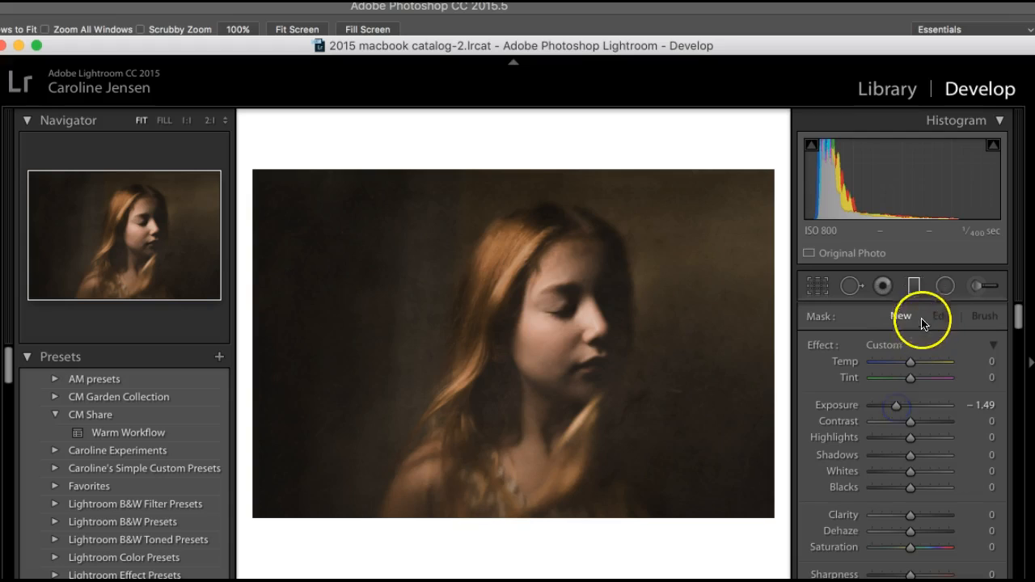
drag(262, 208, 503, 311)
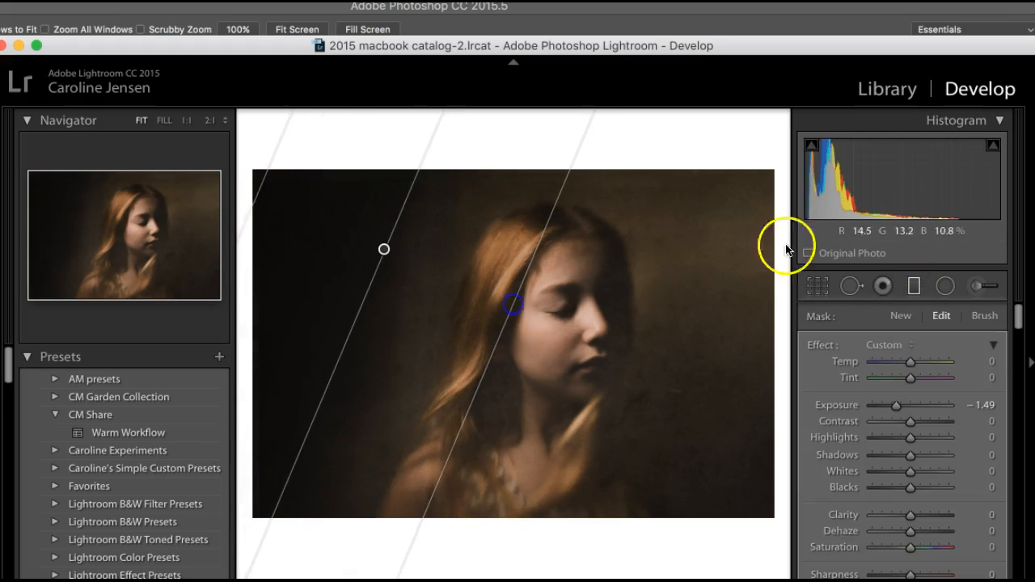
Add a second diagonal Graduated Filter from the photo's lower-right corner toward the girl's chin, with Exposure set to -1.14
click(914, 285)
click(914, 285)
drag(781, 505, 527, 409)
drag(903, 409, 903, 408)
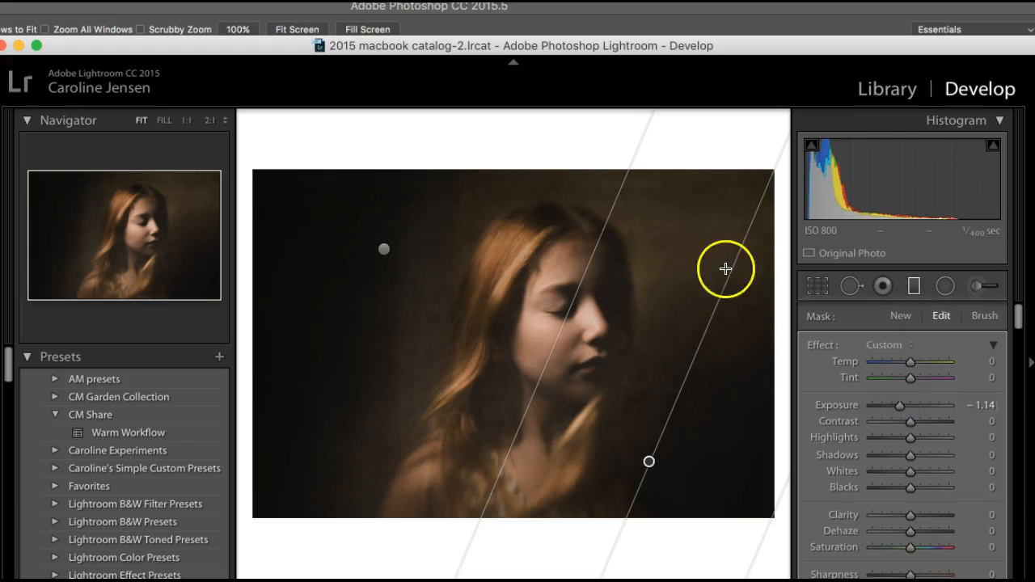
Readjust the exposure of the upper-left gradient and close the Graduated Filter
click(384, 250)
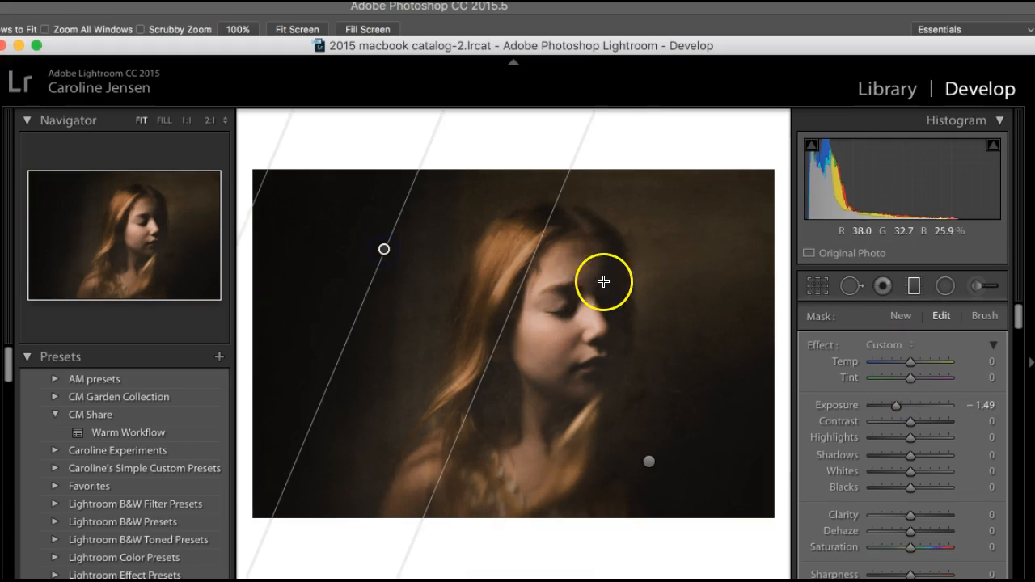
drag(900, 409, 906, 351)
click(914, 286)
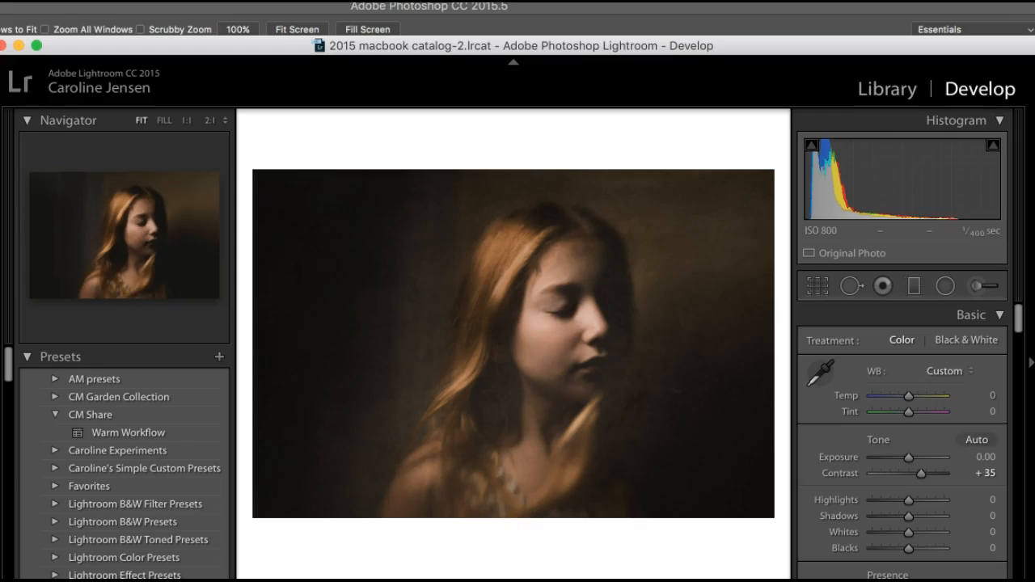
Compare the new edit with the unpainted original and the previously finished version of the portrait
key(Left)
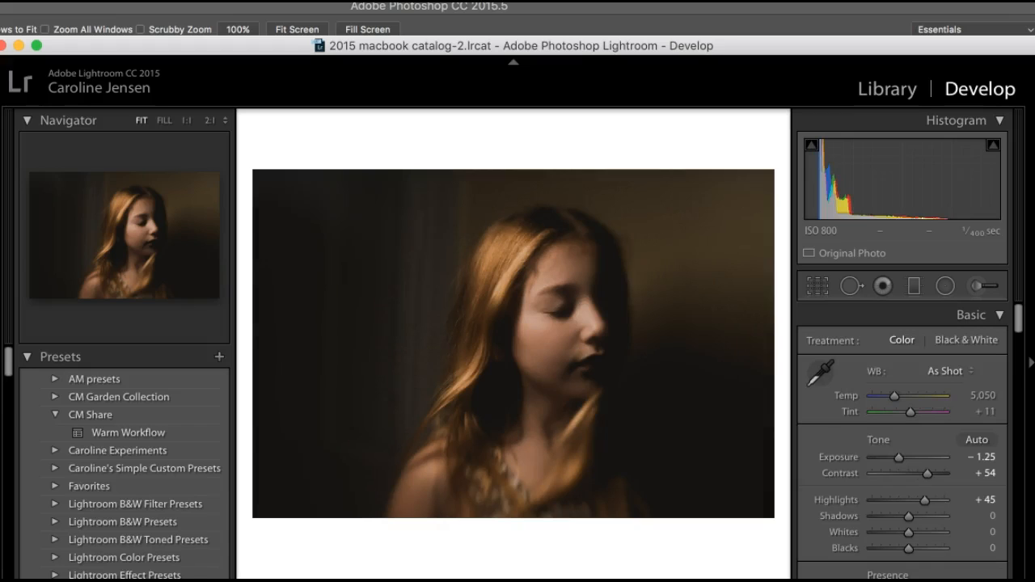
key(Right)
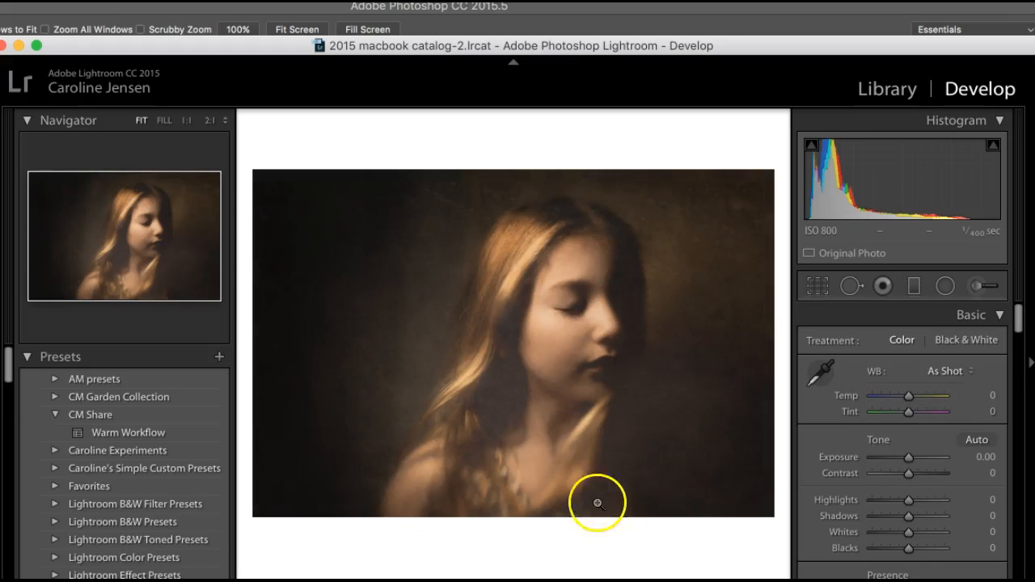